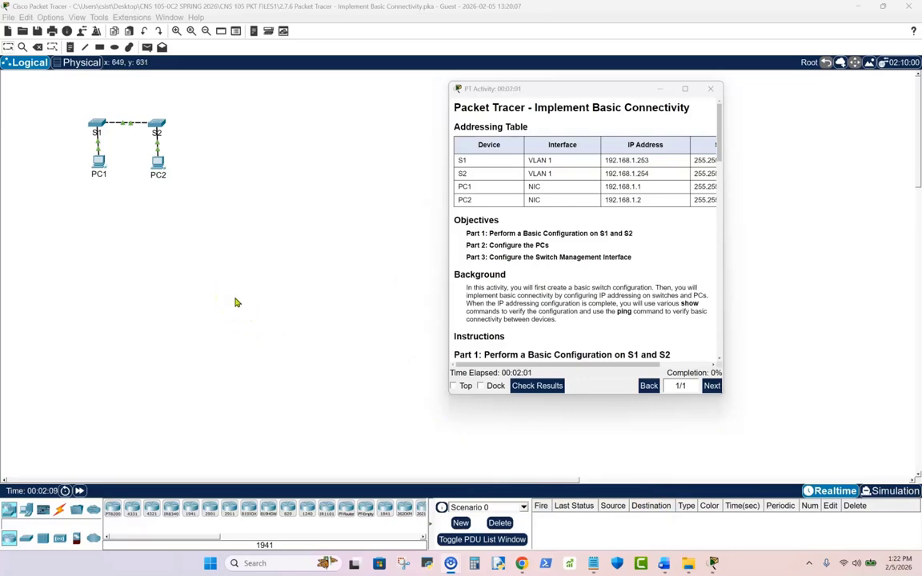
# - Switch to the Word lab document and read the addressing table and objectives
pyautogui.hotkey('alt', 'Tab')
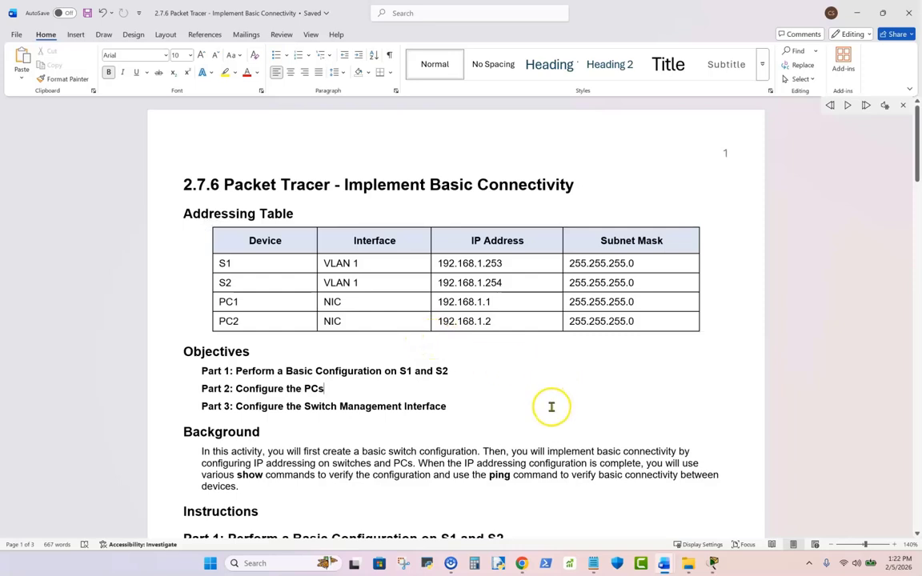
pyautogui.scroll(-1, 539, 406)
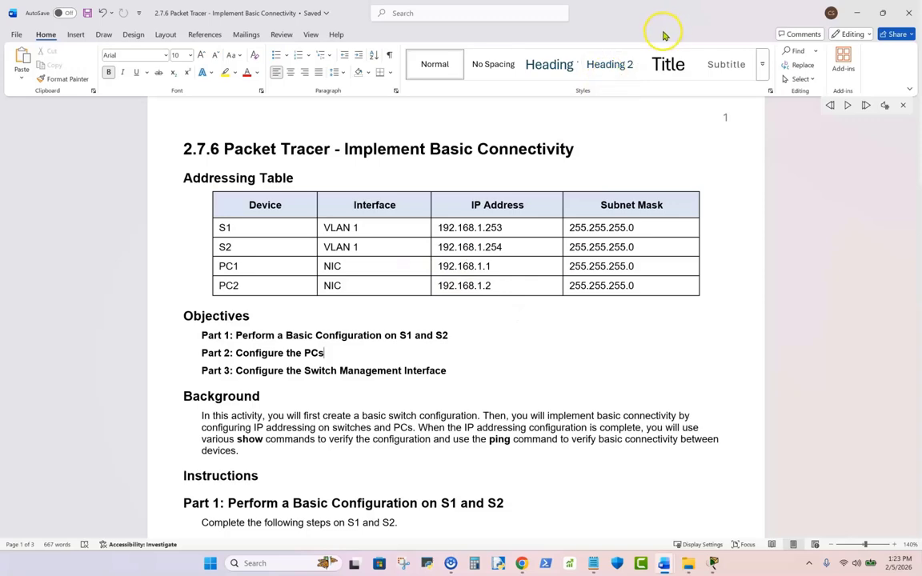
# - Move the Word document aside, widen the PT Activity window to fit the full addressing table, and minimize it
pyautogui.moveTo(665, 15); pyautogui.dragTo(0, 128)
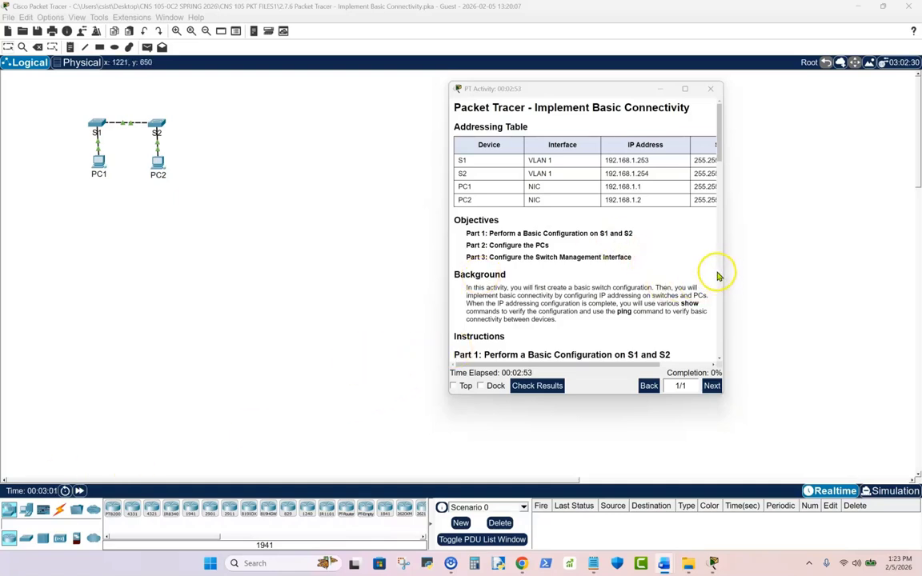
pyautogui.moveTo(723, 271); pyautogui.dragTo(854, 275)
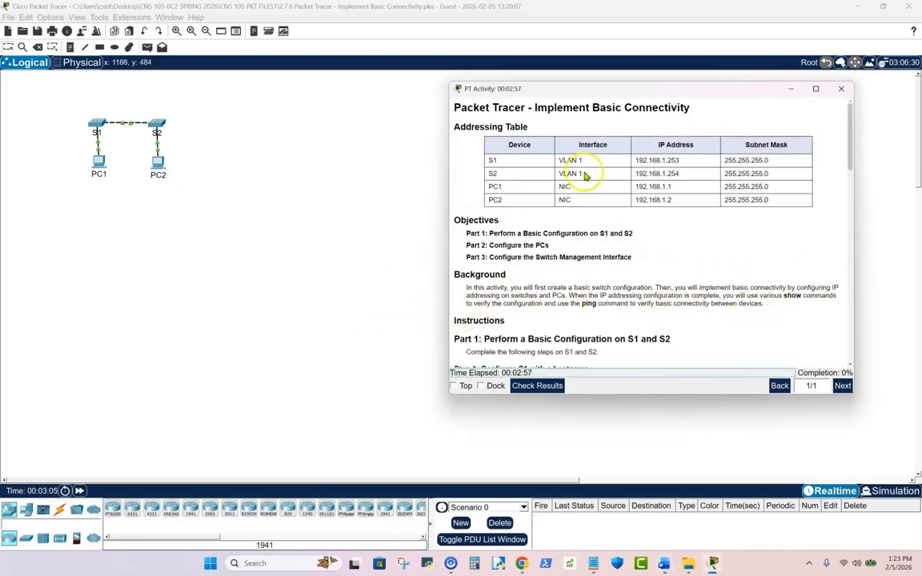
pyautogui.click(790, 88)
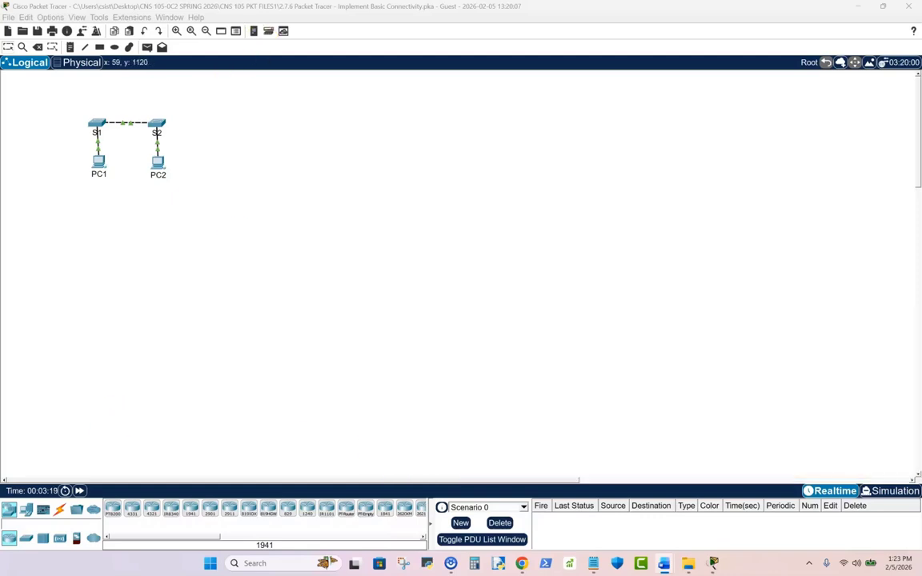
# - Bring the lab document back over the topology and review its addressing table and the three objectives
pyautogui.moveTo(2, 344); pyautogui.dragTo(445, 140)
pyautogui.moveTo(601, 306); pyautogui.dragTo(784, 311)
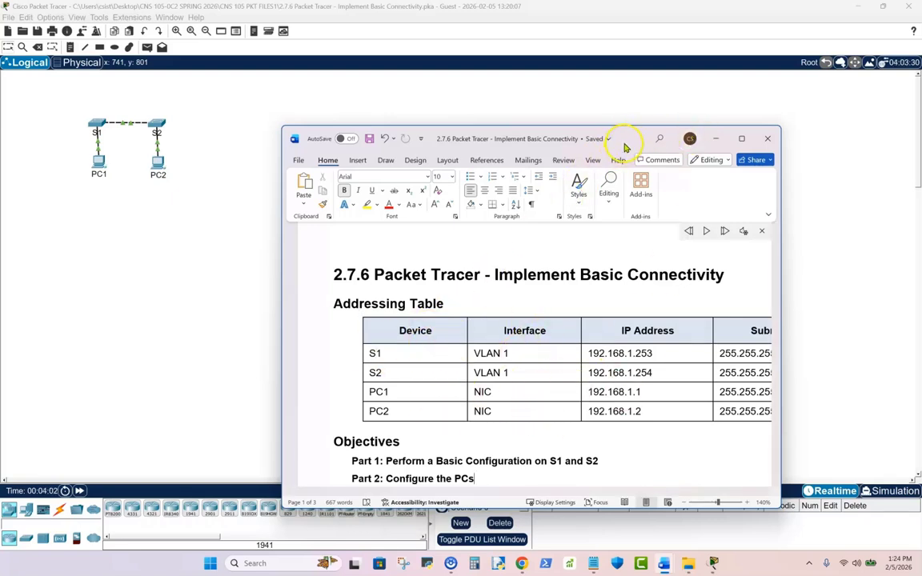
pyautogui.moveTo(627, 139); pyautogui.dragTo(0, 224)
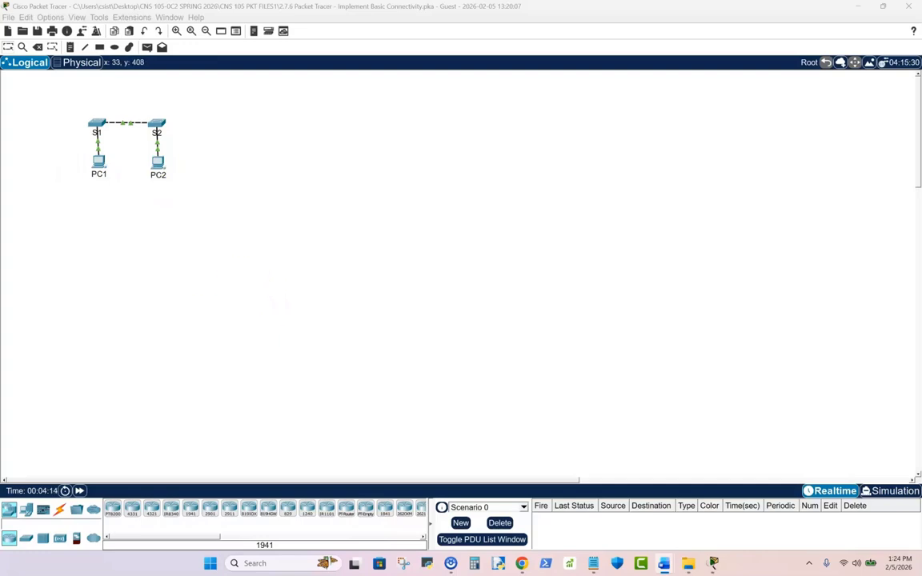
pyautogui.moveTo(0, 308); pyautogui.dragTo(440, 119)
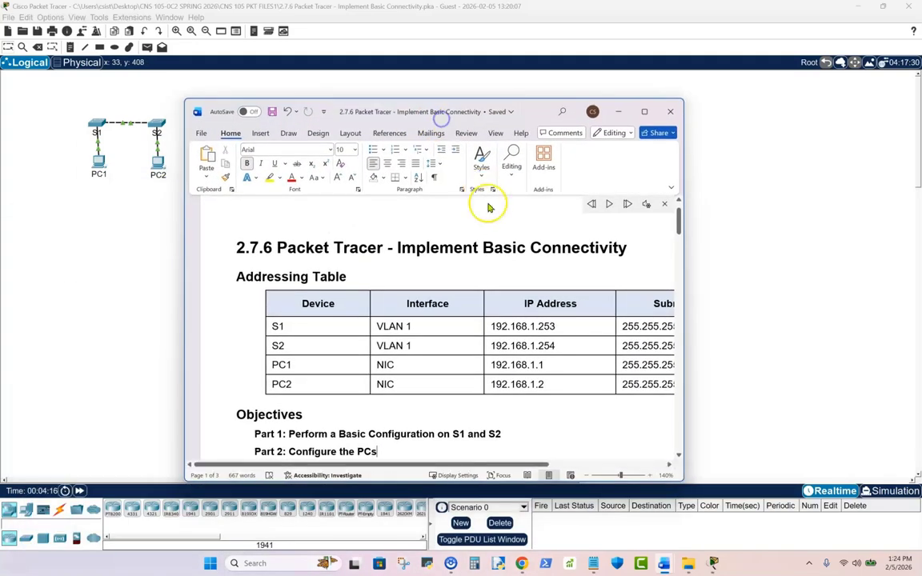
pyautogui.scroll(-3, 472, 256)
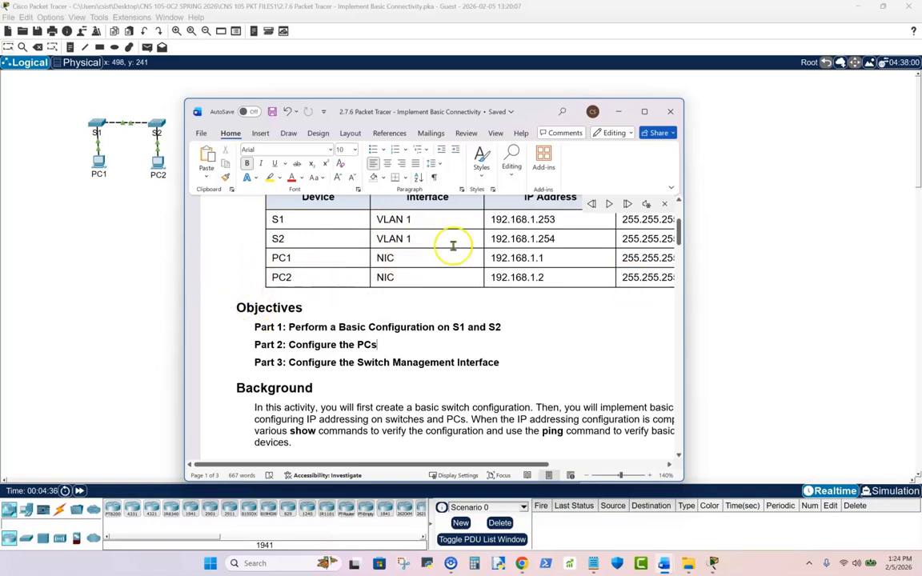
pyautogui.click(332, 282)
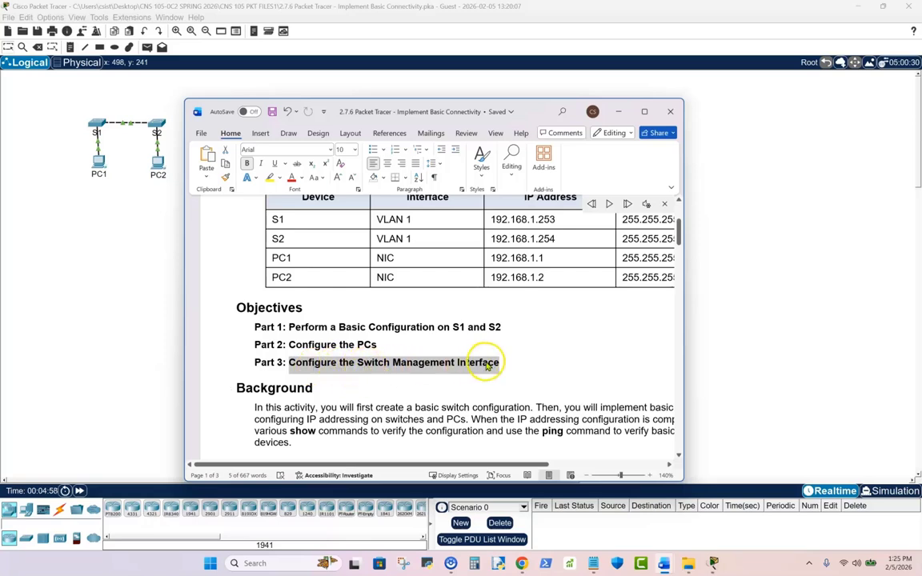
pyautogui.click(458, 349)
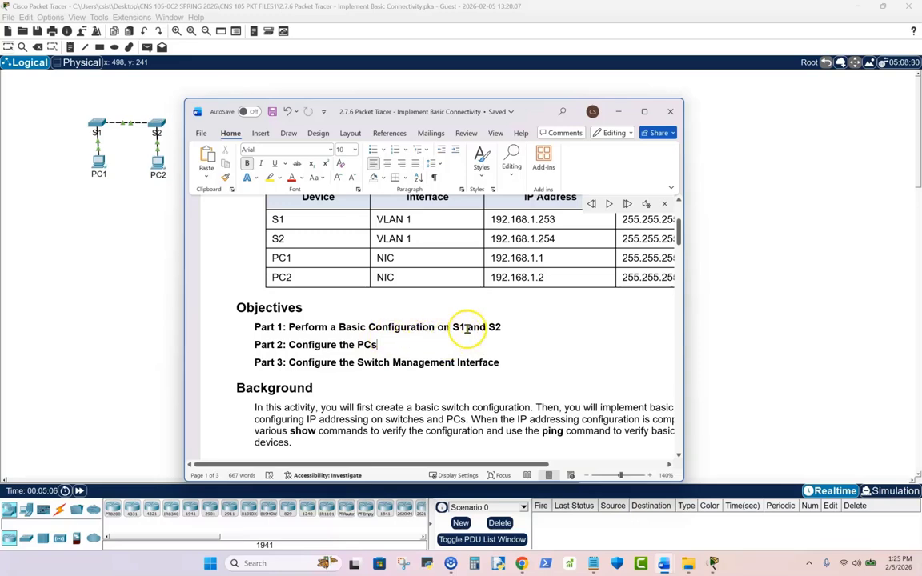
# - Maximize the lab document and skim the instructions of Part 1 and the start of Part 2
pyautogui.click(644, 112)
pyautogui.scroll(-5, 477, 305)
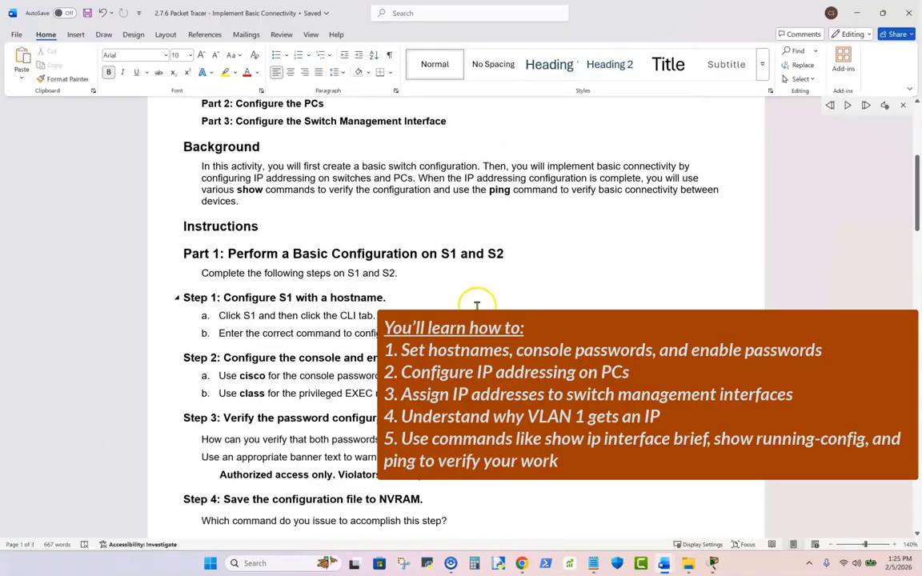
pyautogui.scroll(-2, 472, 304)
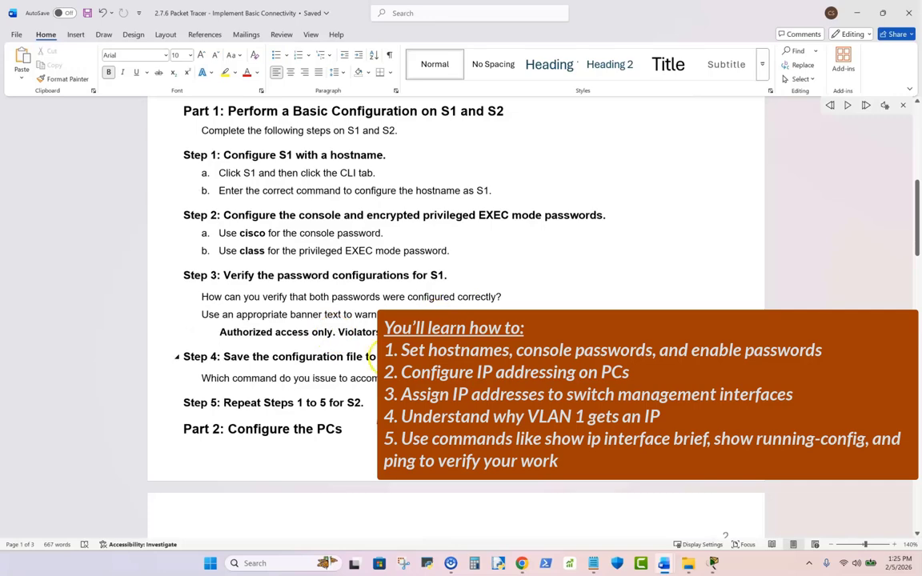
pyautogui.scroll(3, 456, 304)
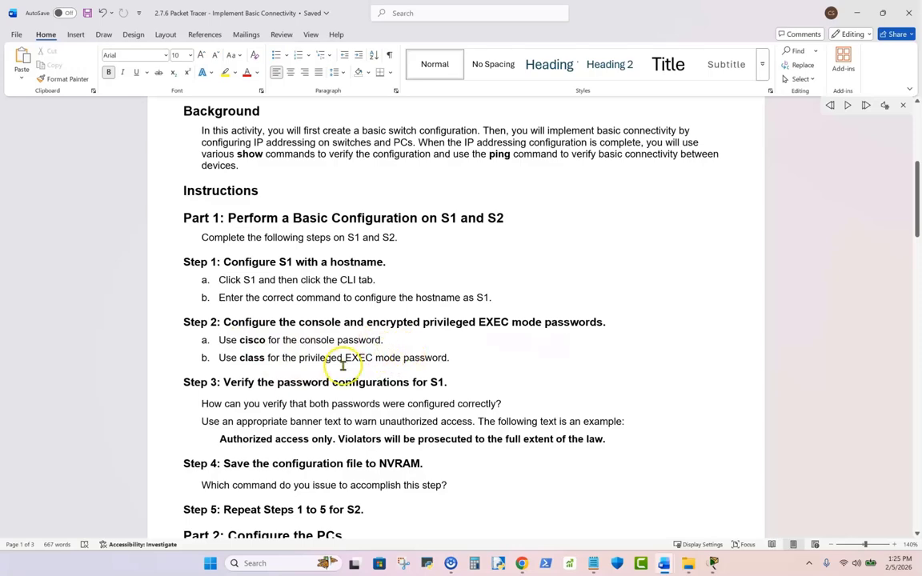
pyautogui.scroll(-8, 342, 358)
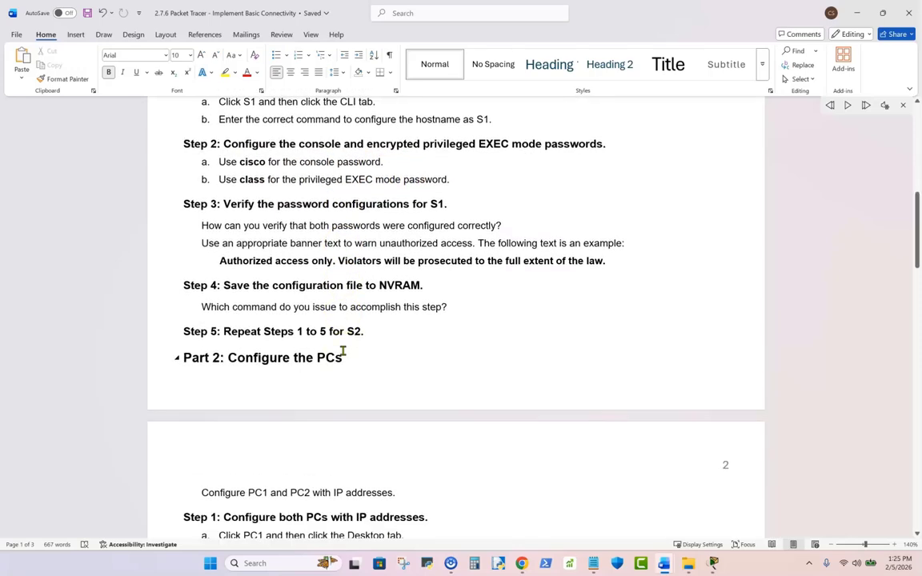
pyautogui.scroll(15, 339, 357)
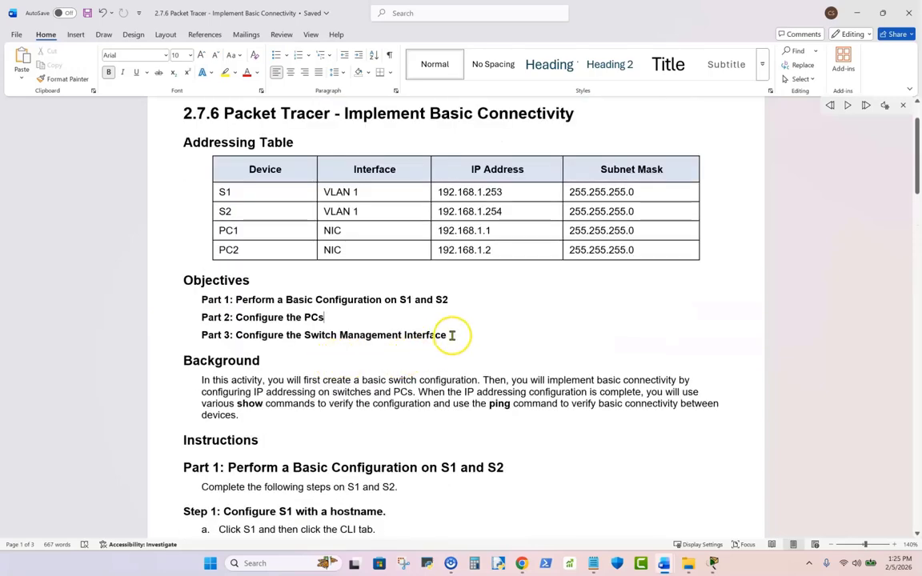
# - Highlight the Part 3 objective and the show and ping command mentions in the Background paragraph
pyautogui.moveTo(452, 335); pyautogui.dragTo(248, 334)
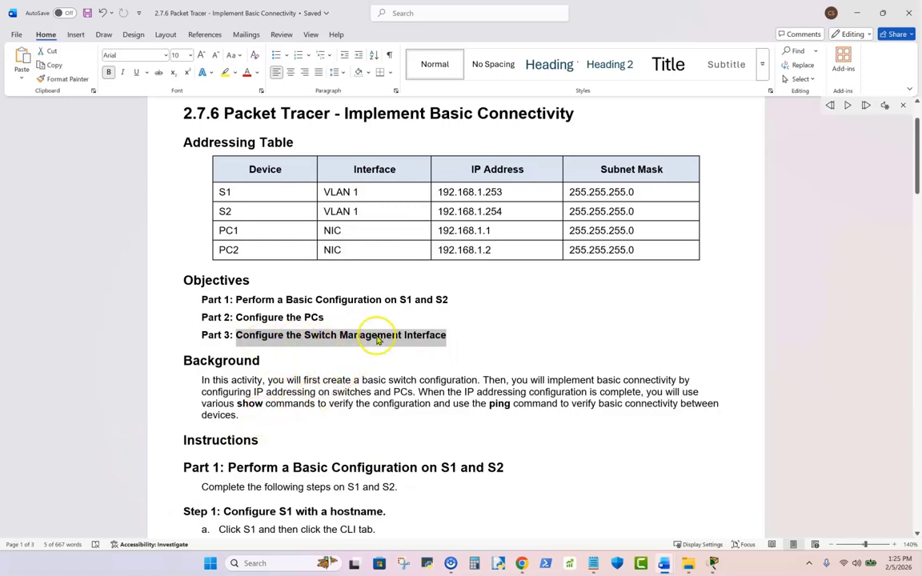
pyautogui.moveTo(201, 403); pyautogui.dragTo(309, 403)
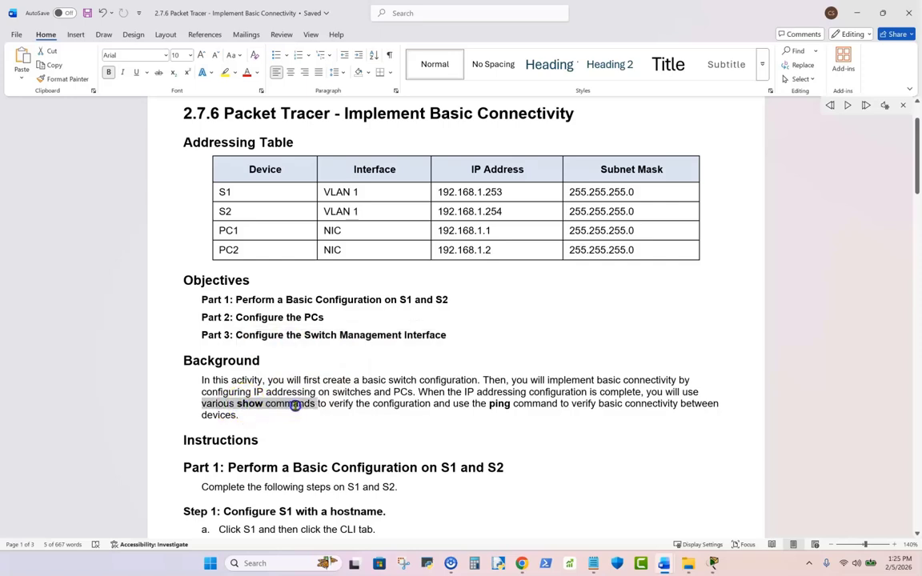
pyautogui.click(497, 404)
pyautogui.moveTo(497, 404); pyautogui.dragTo(553, 404)
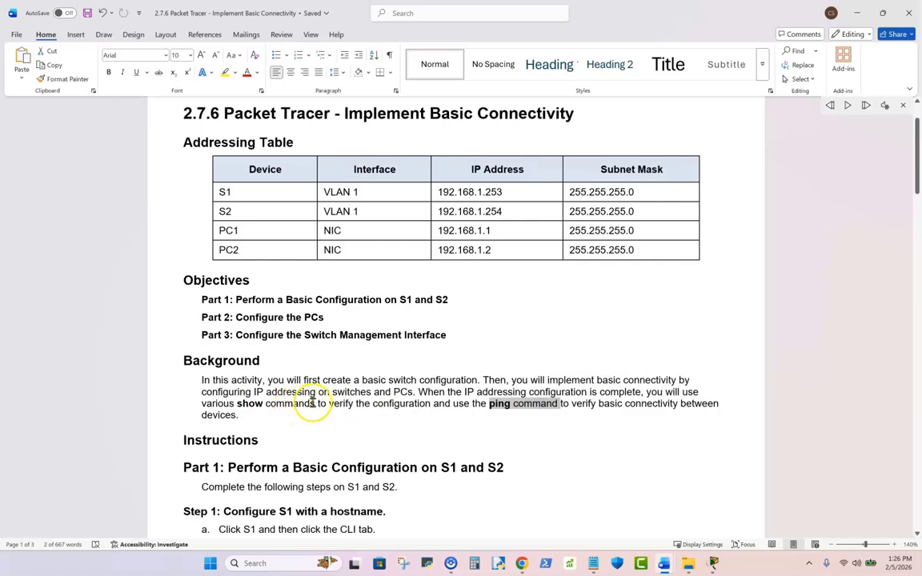
pyautogui.moveTo(314, 403); pyautogui.dragTo(240, 403)
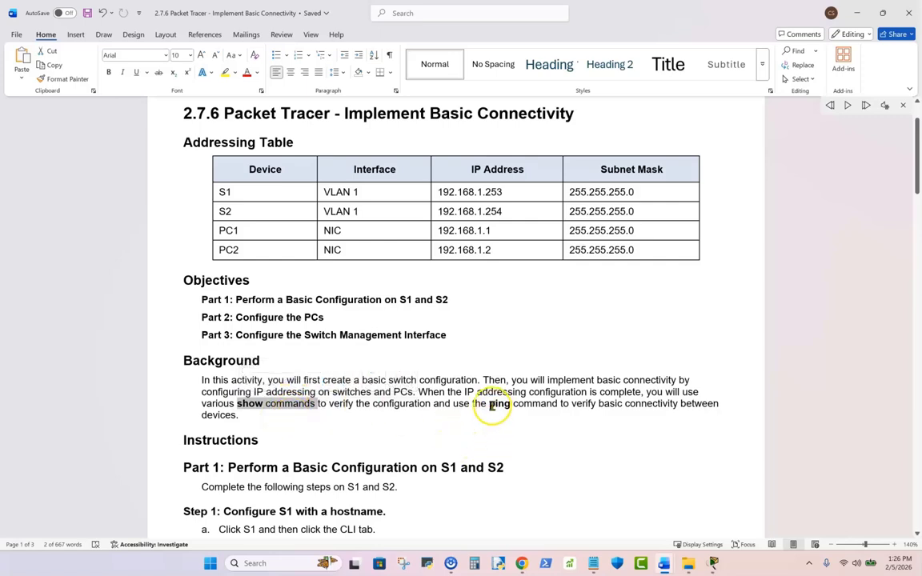
pyautogui.moveTo(489, 403); pyautogui.dragTo(550, 404)
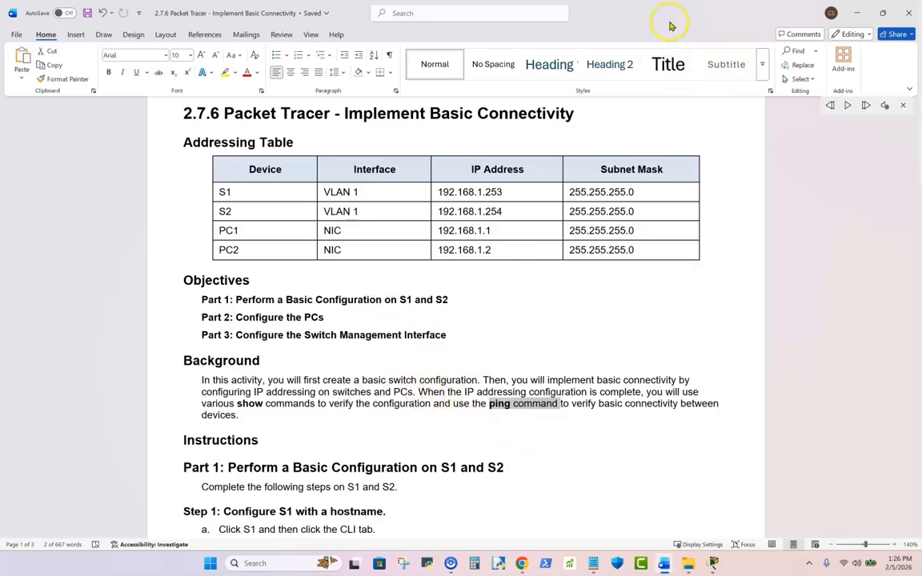
# - Widen the restored lab document window and alternate between it and the network topology to compare them
pyautogui.moveTo(669, 17); pyautogui.dragTo(0, 132)
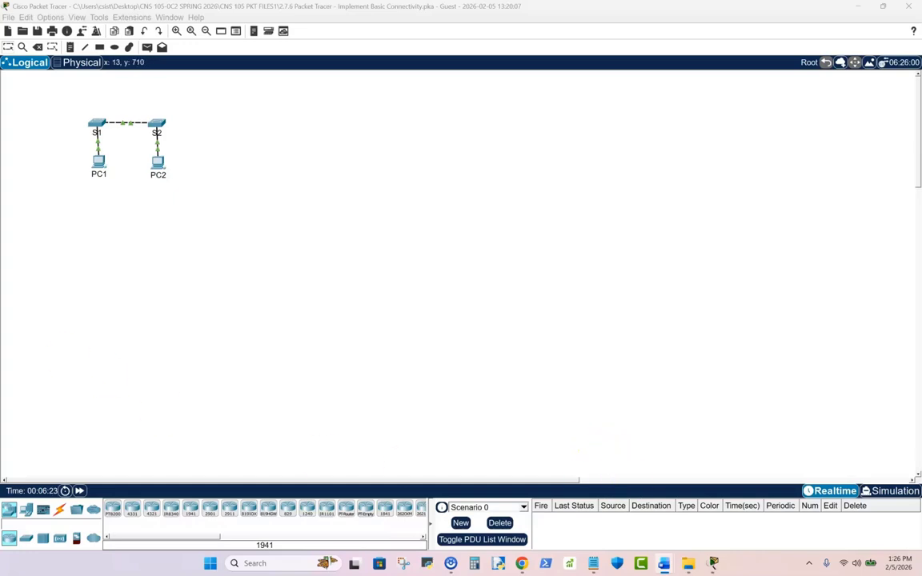
pyautogui.moveTo(0, 276); pyautogui.dragTo(446, 165)
pyautogui.scroll(-3, 413, 343)
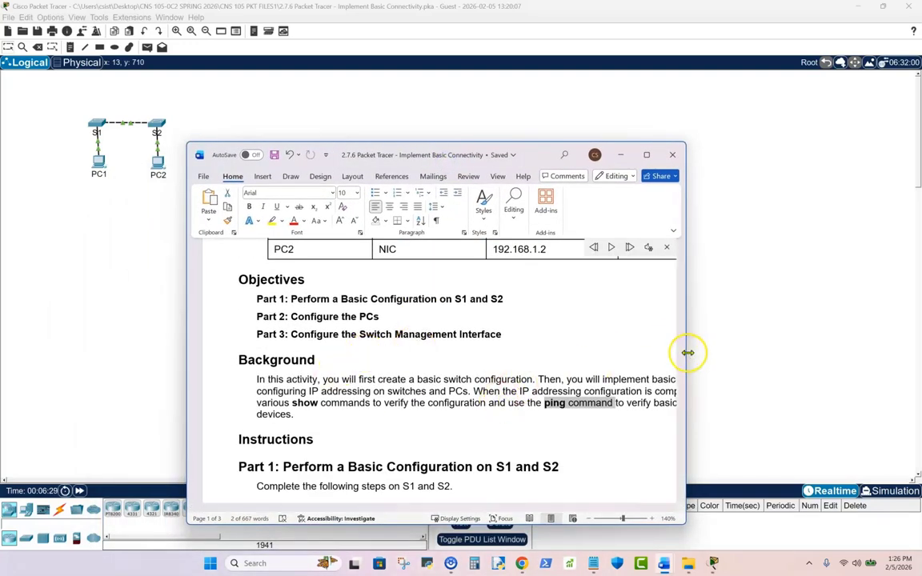
pyautogui.moveTo(687, 352); pyautogui.dragTo(802, 350)
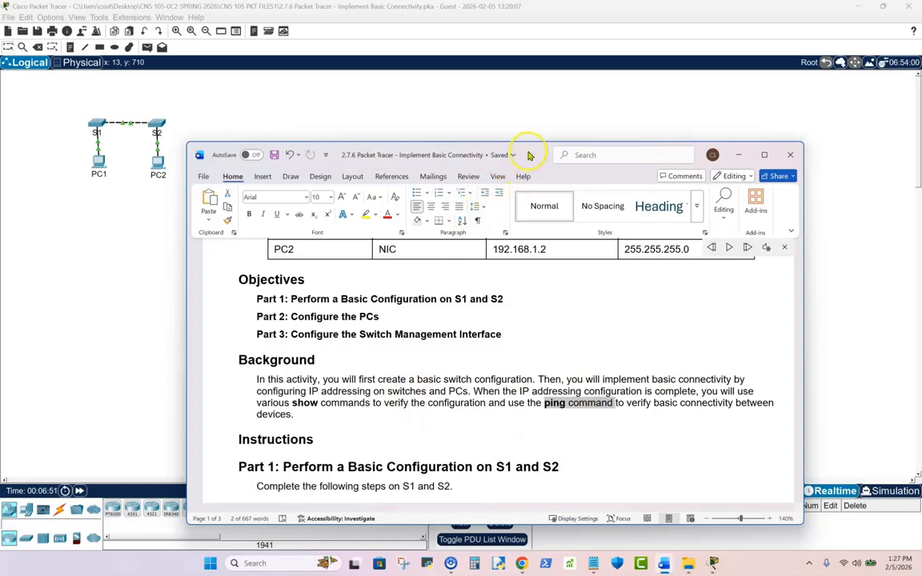
pyautogui.moveTo(534, 156); pyautogui.dragTo(0, 228)
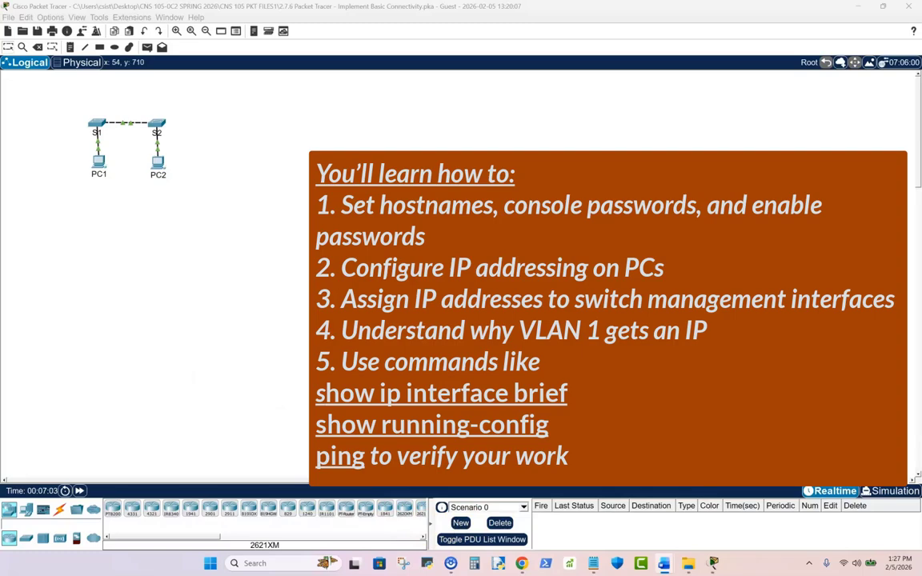
pyautogui.moveTo(0, 276); pyautogui.dragTo(479, 100)
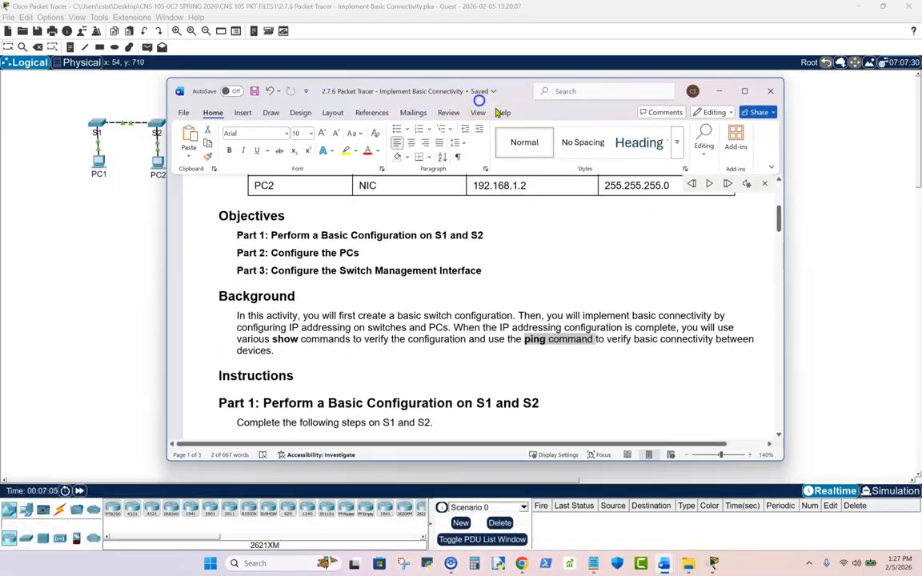
# - Maximize the lab document and highlight the objective "Configure the Switch Management Interface"
pyautogui.click(743, 90)
pyautogui.scroll(1, 476, 252)
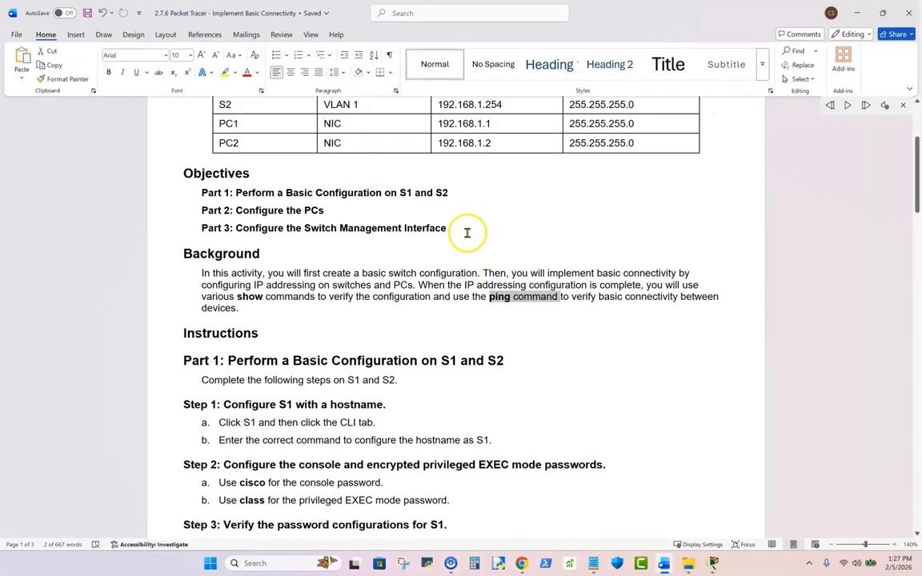
pyautogui.moveTo(466, 232); pyautogui.dragTo(267, 235)
# - Switch to Packet Tracer and examine switch S1 and its link in the topology
pyautogui.hotkey('alt', 'Tab')
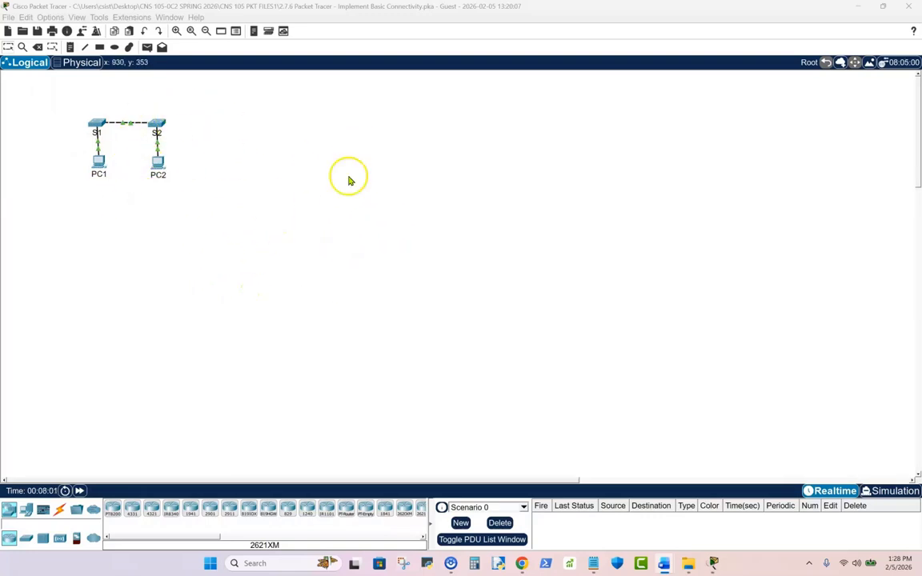
pyautogui.click(112, 124)
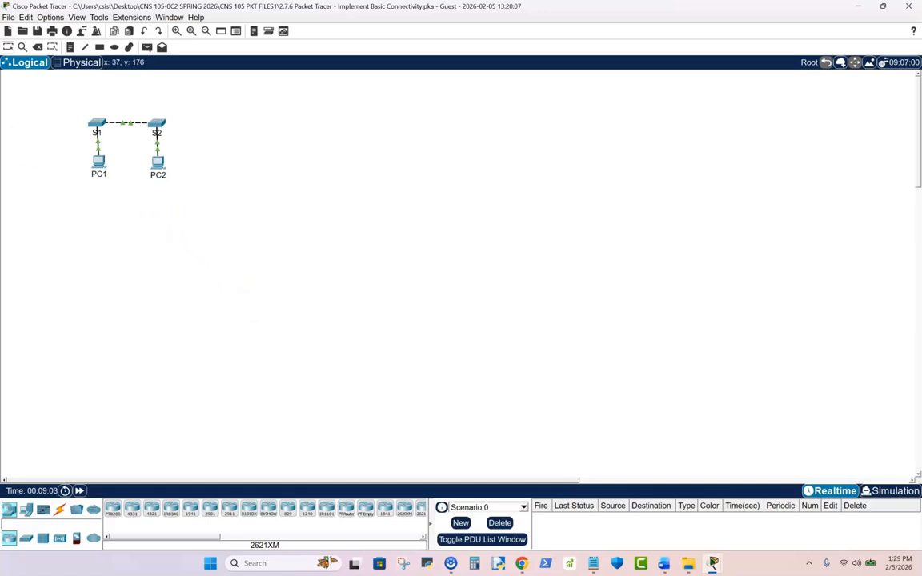
# - Return to the Word lab document, highlight S1's VLAN 1 interface in the addressing table, and review the Part 1 instructions
pyautogui.click(663, 563)
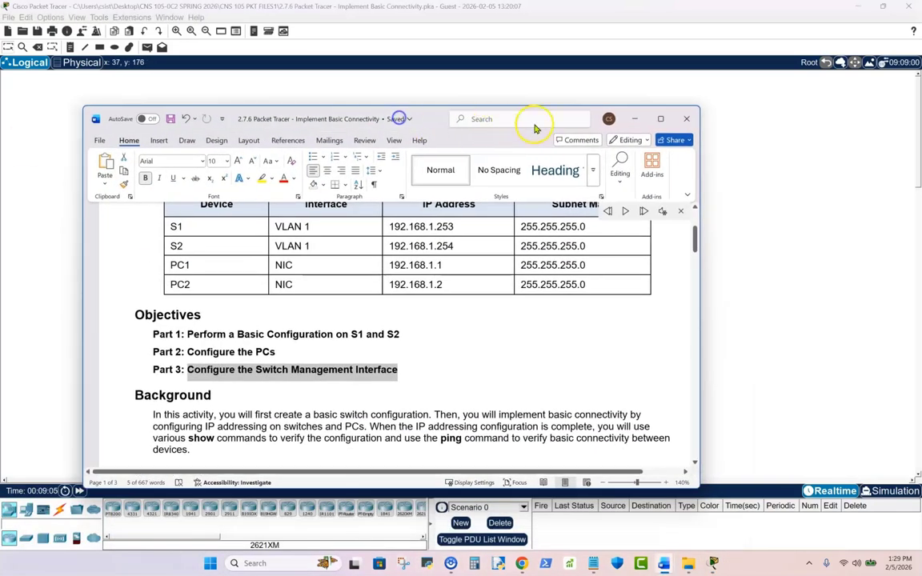
pyautogui.click(657, 120)
pyautogui.scroll(3, 376, 280)
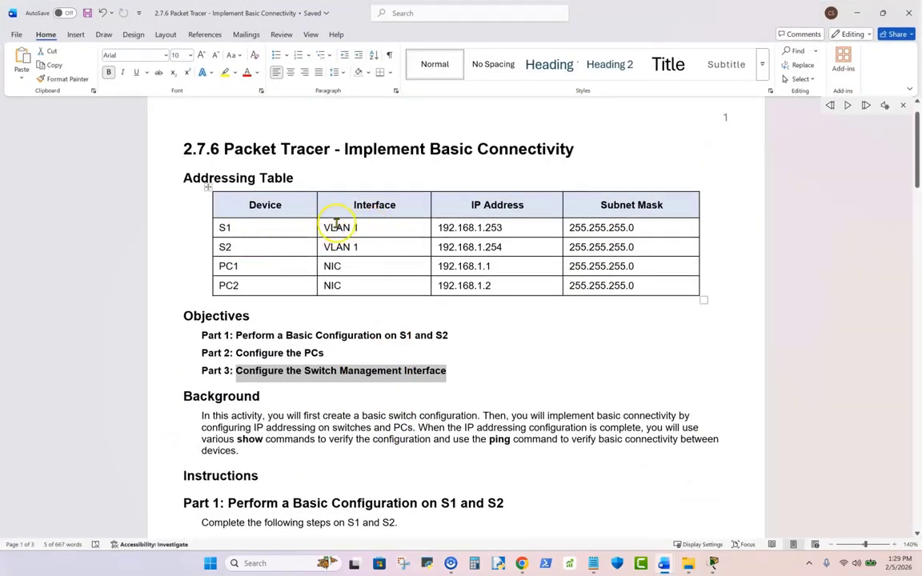
pyautogui.moveTo(359, 227); pyautogui.dragTo(324, 227)
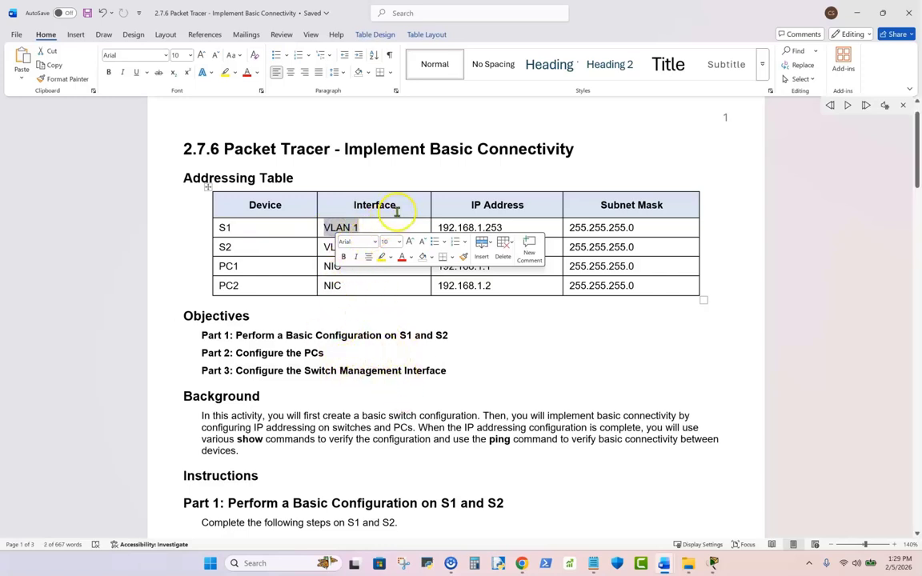
pyautogui.click(525, 167)
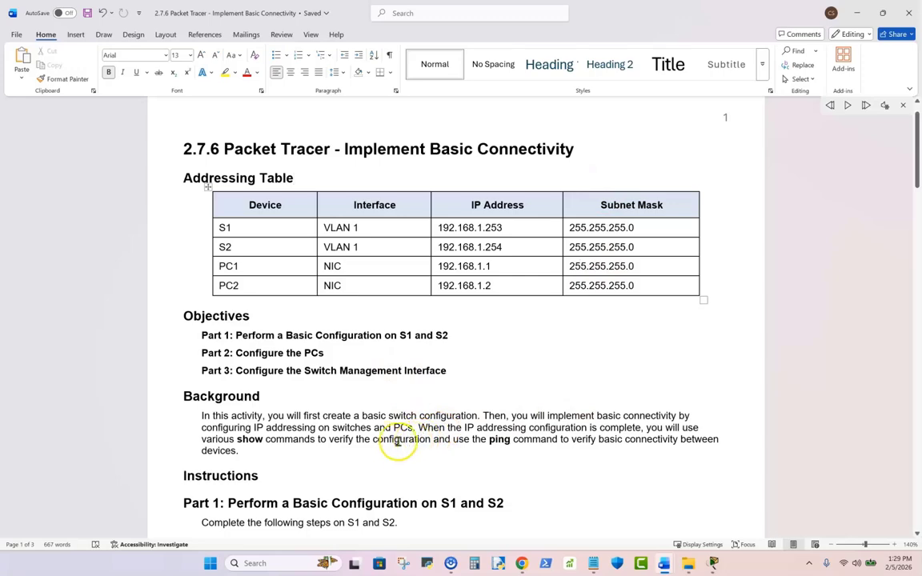
pyautogui.scroll(-3, 257, 438)
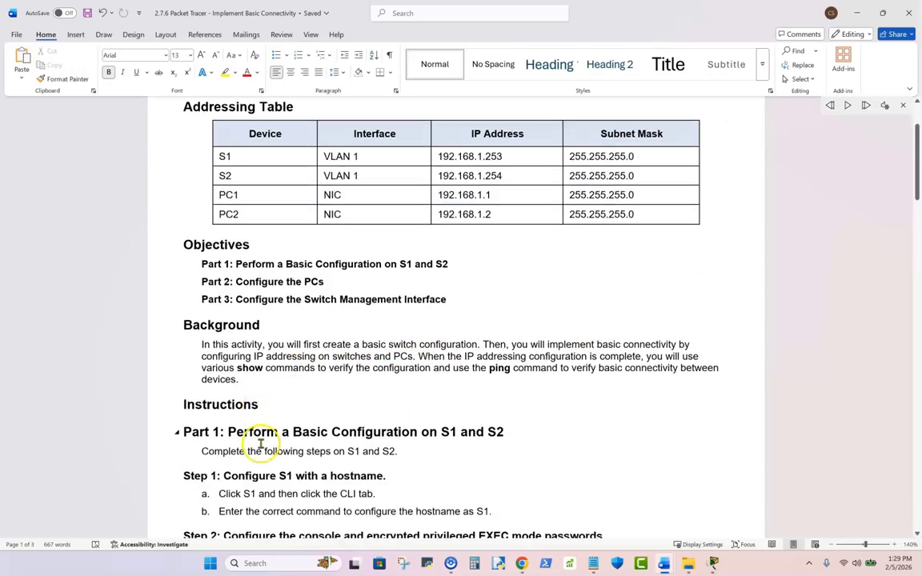
pyautogui.scroll(2, 257, 438)
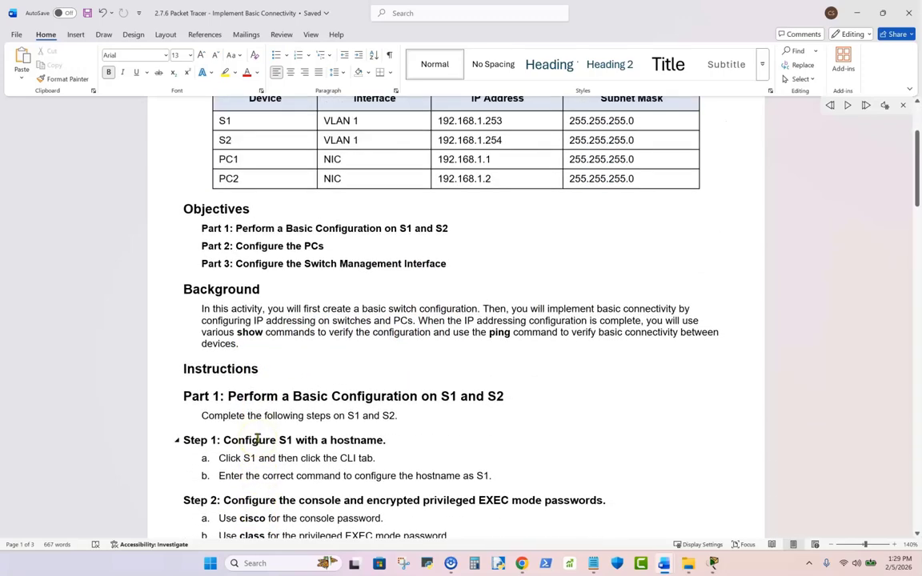
# - Review the Background section of the lab document, highlighting the phrases "ping command to verify" and "show commands"
pyautogui.scroll(-1, 257, 439)
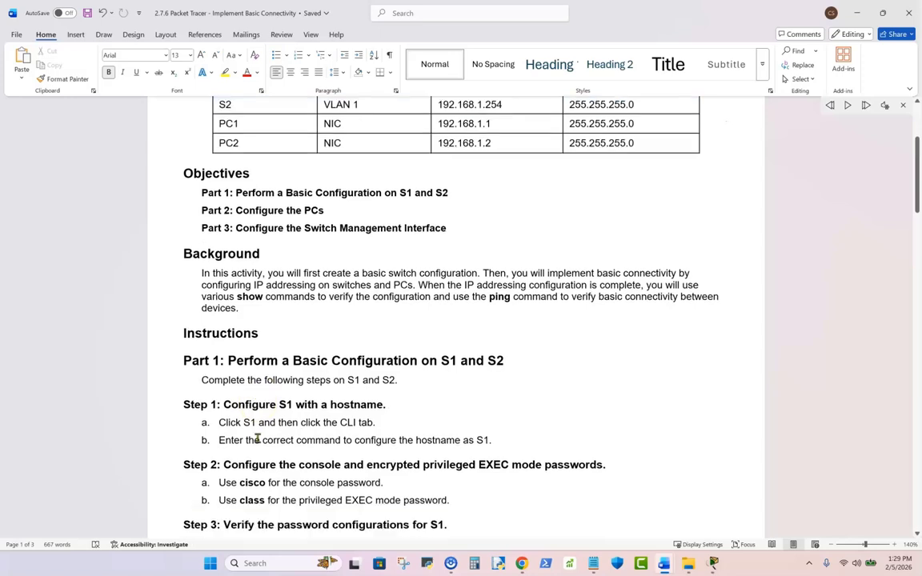
pyautogui.click(239, 298)
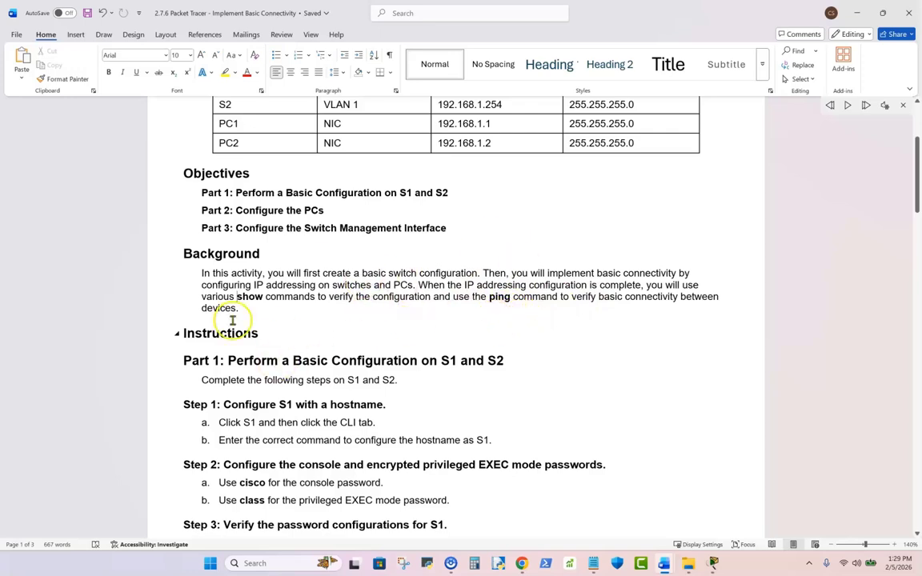
pyautogui.moveTo(487, 297); pyautogui.dragTo(597, 297)
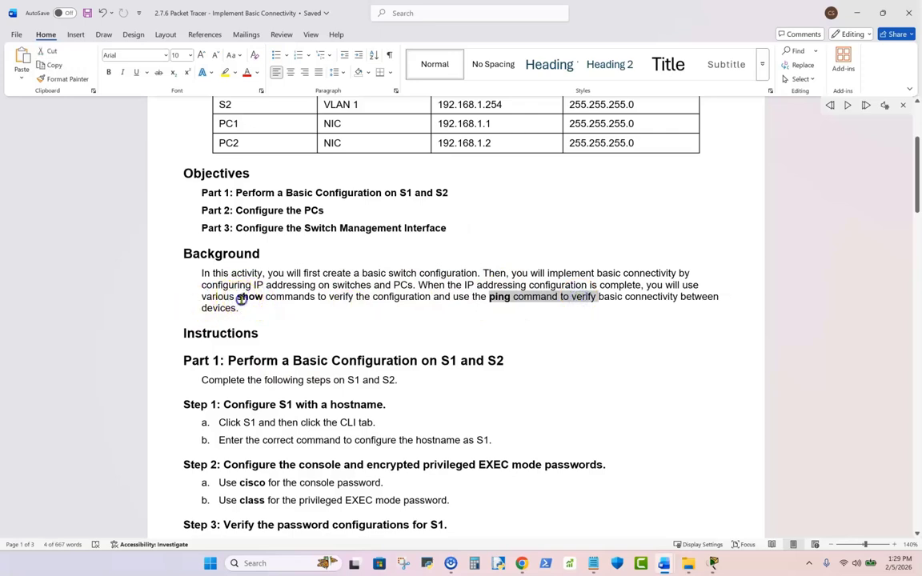
pyautogui.moveTo(237, 297); pyautogui.dragTo(315, 296)
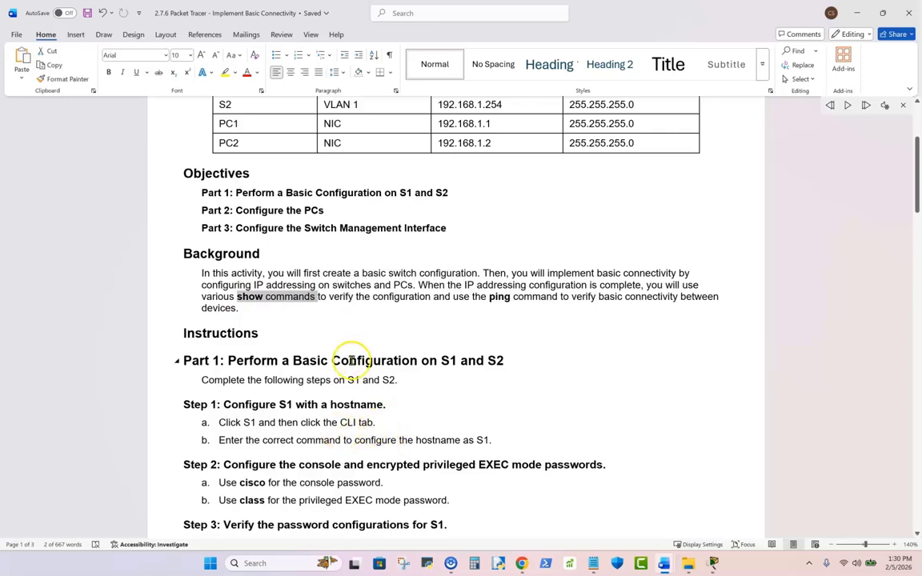
pyautogui.scroll(-2, 381, 411)
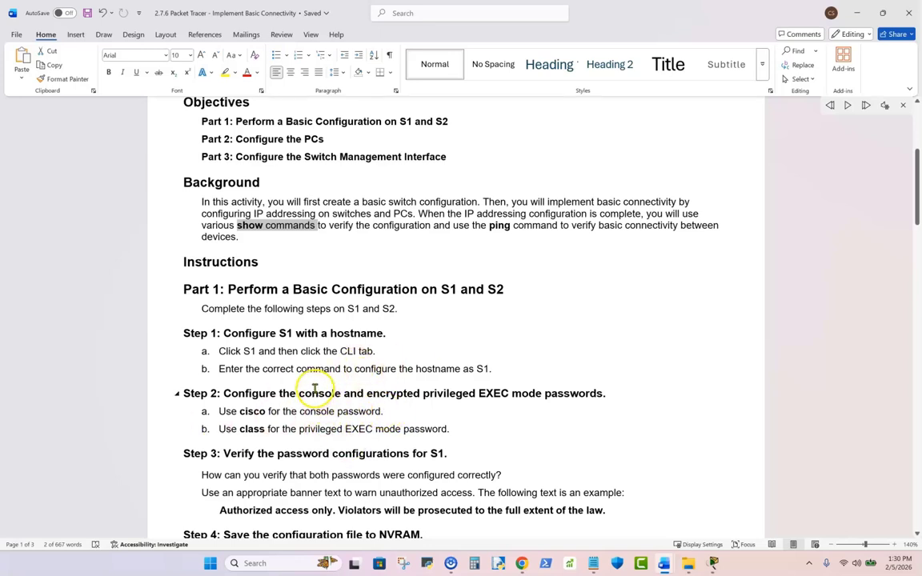
# - Check the topology in Packet Tracer, return to the Word lab document maximized, and review the Part 1 instructions and objectives
pyautogui.hotkey('alt', 'Tab')
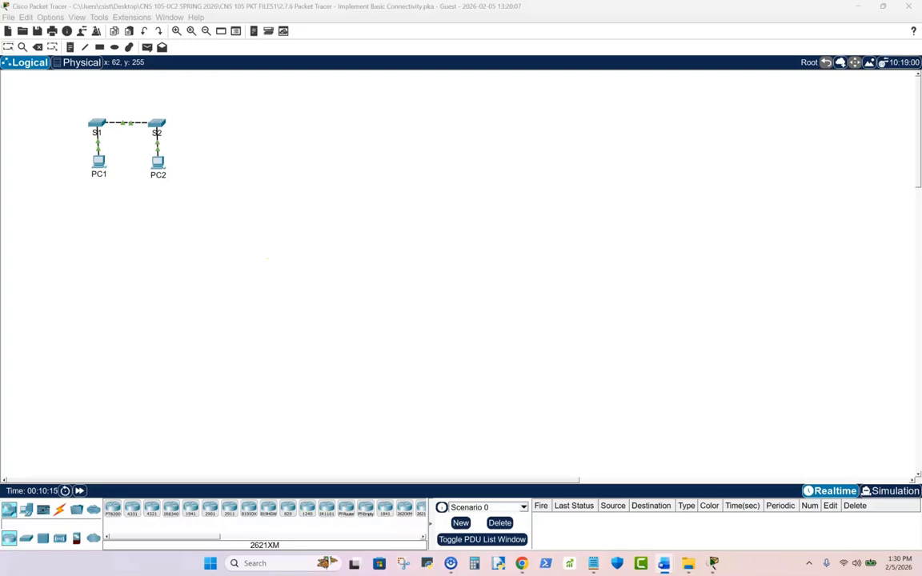
pyautogui.moveTo(0, 207); pyautogui.dragTo(417, 97)
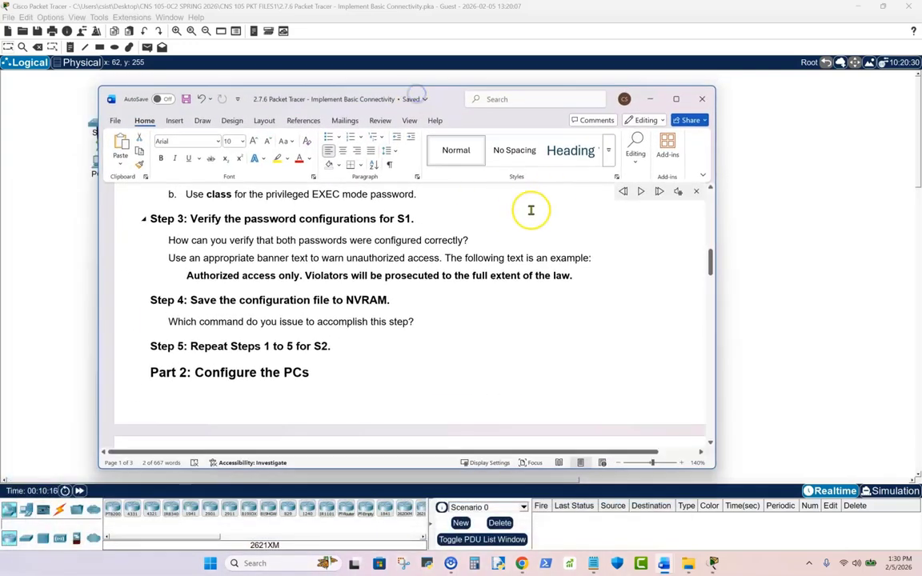
pyautogui.click(675, 100)
pyautogui.scroll(5, 494, 262)
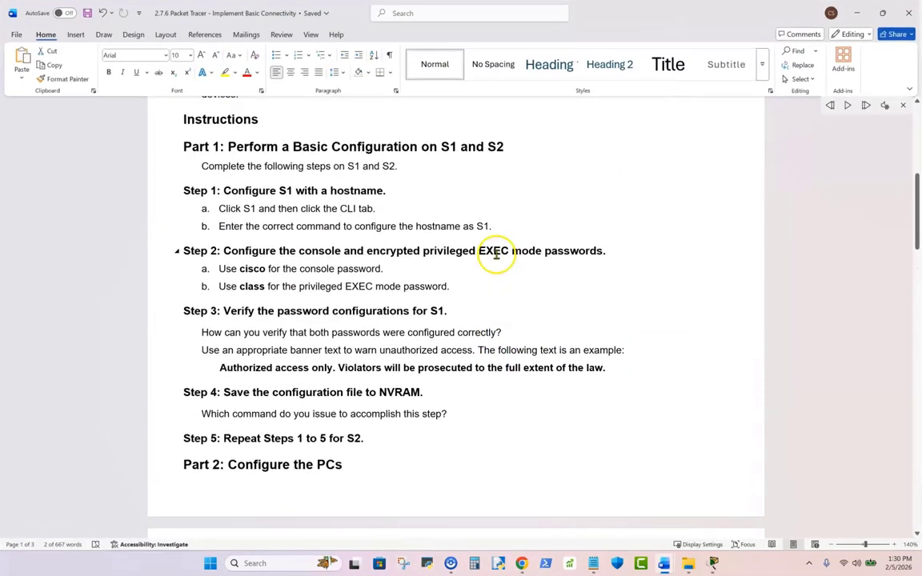
pyautogui.scroll(3, 496, 254)
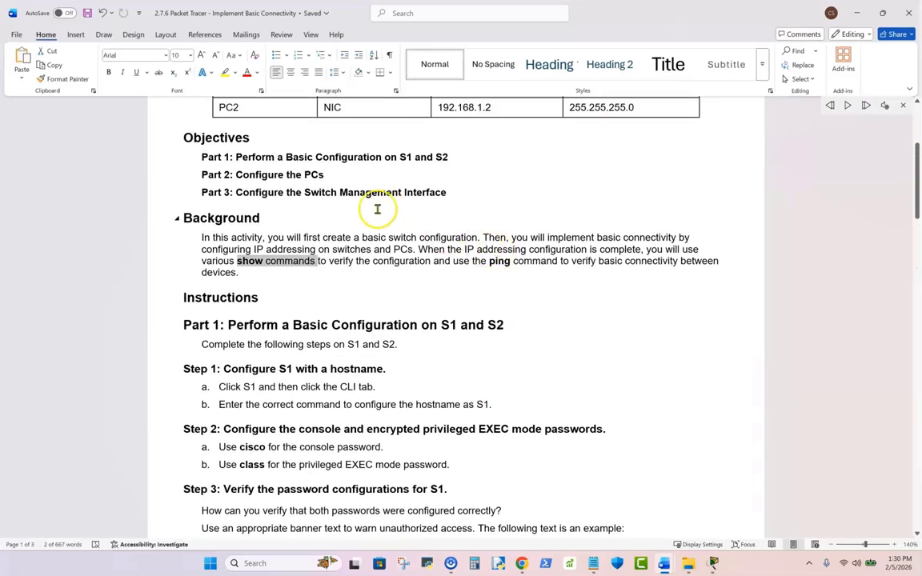
# - Undo the accidental move of "Switch Management Interface" into the Background heading and clear the text selection
pyautogui.moveTo(306, 192); pyautogui.dragTo(470, 205)
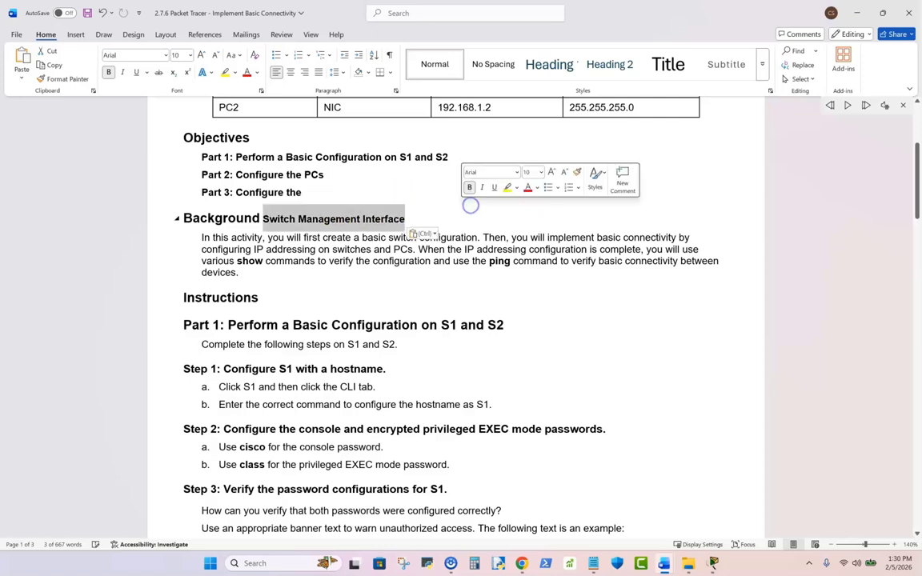
pyautogui.click(105, 13)
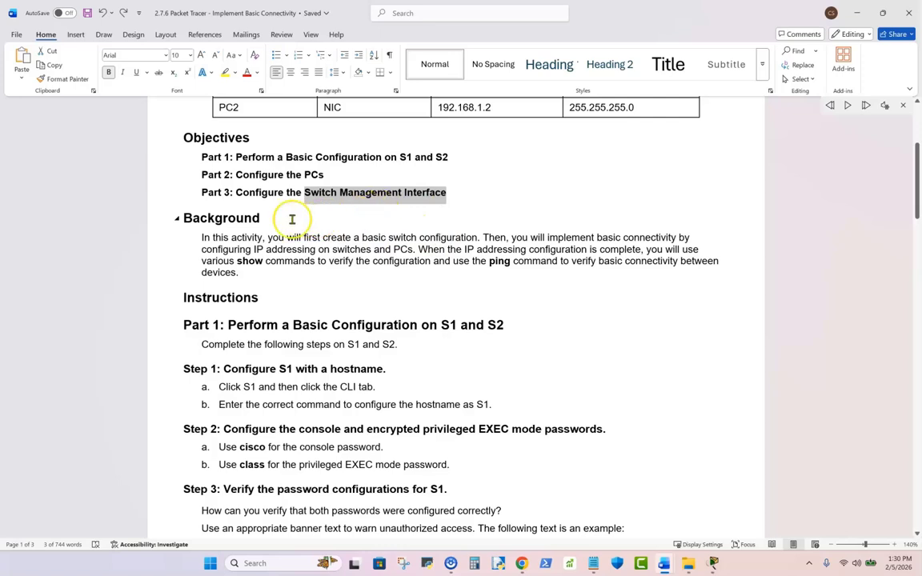
pyautogui.click(468, 295)
pyautogui.click(394, 268)
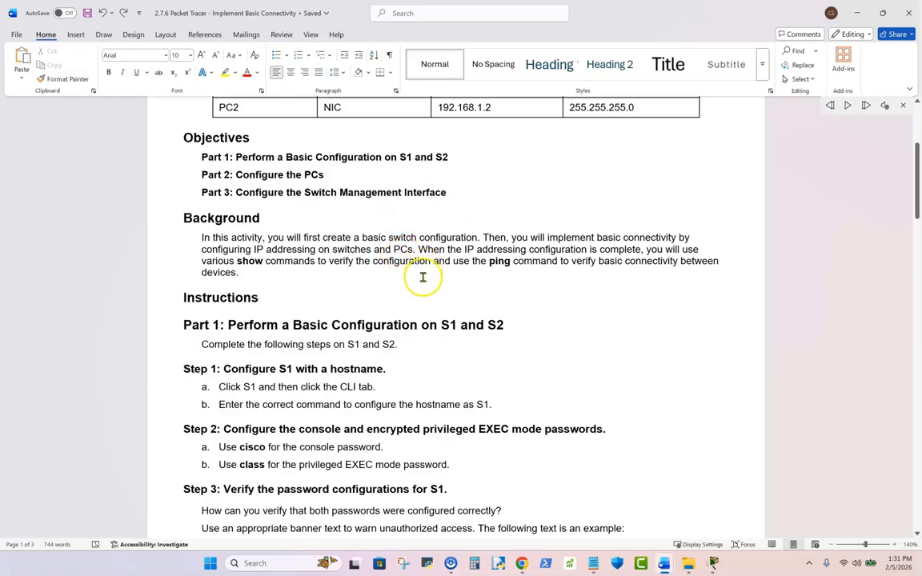
# - Place the lab document beside the topology, try VLAN 789 as S1's interface in the addressing table, and restore it to VLAN 1
pyautogui.scroll(-2, 482, 266)
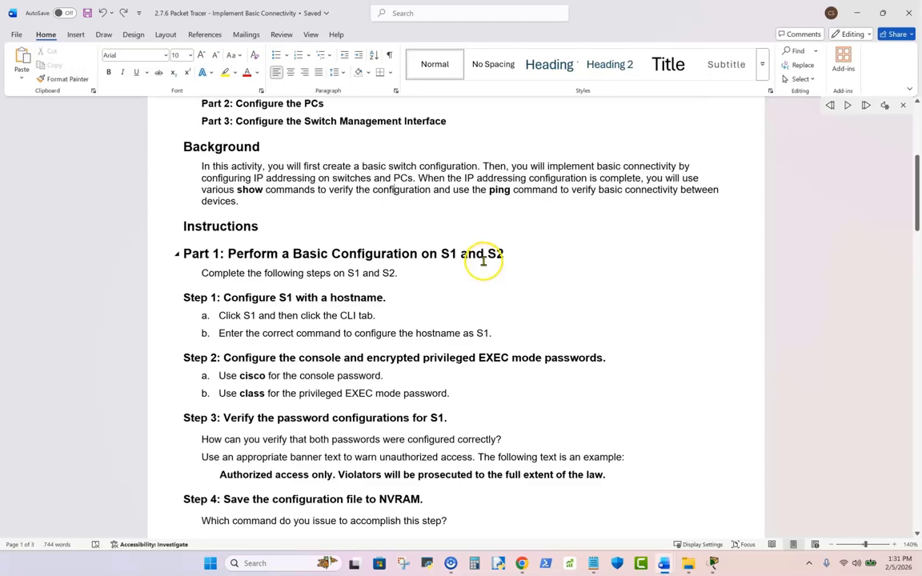
pyautogui.moveTo(662, 11); pyautogui.dragTo(0, 185)
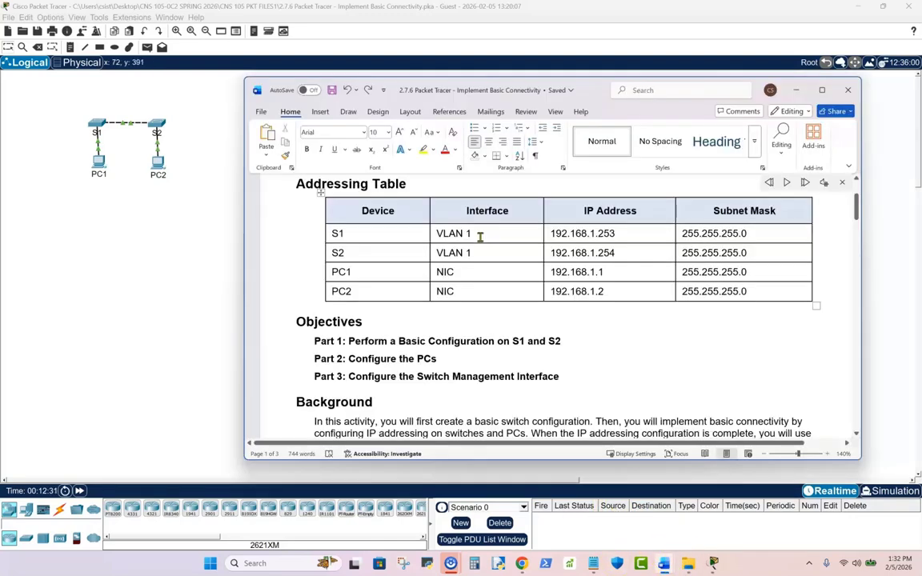
pyautogui.click(483, 235)
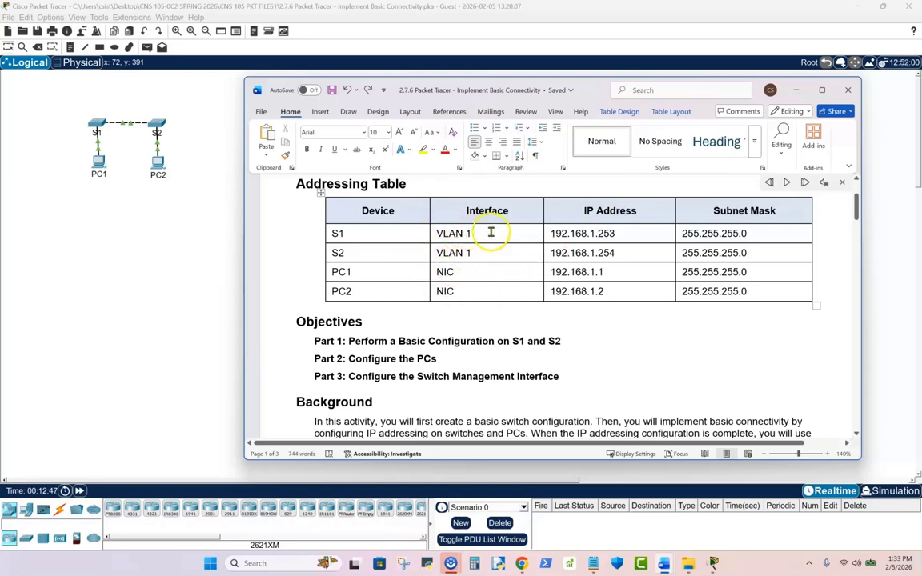
pyautogui.press('BackSpace')
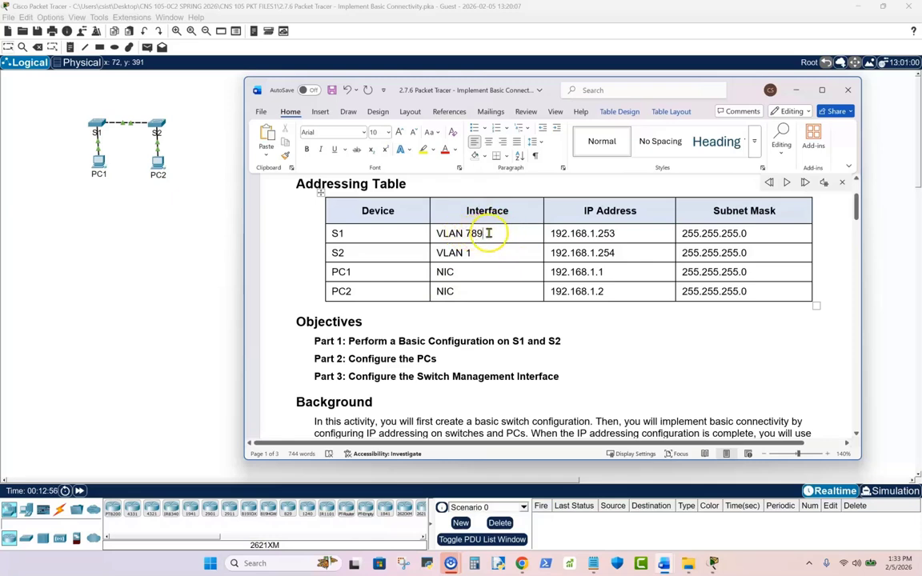
pyautogui.moveTo(488, 232); pyautogui.dragTo(468, 233)
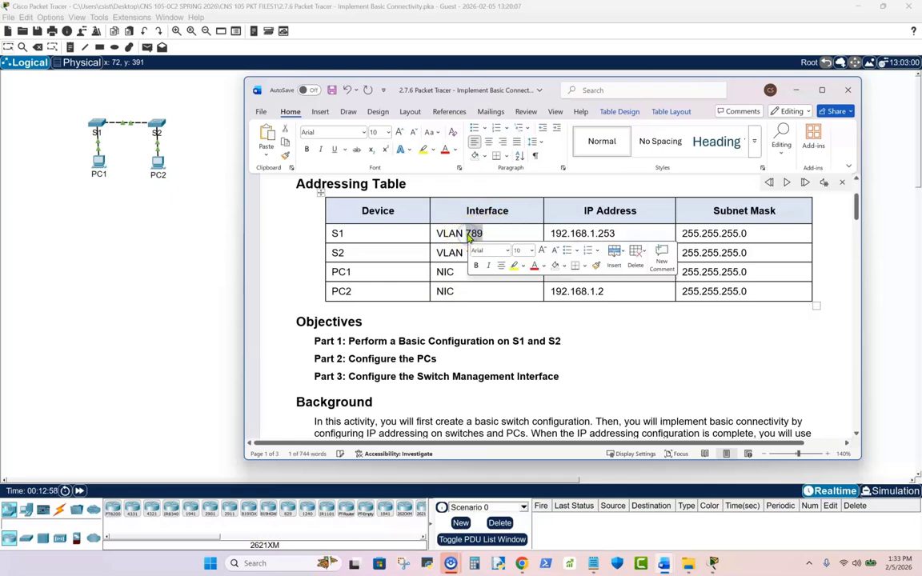
pyautogui.write('1')
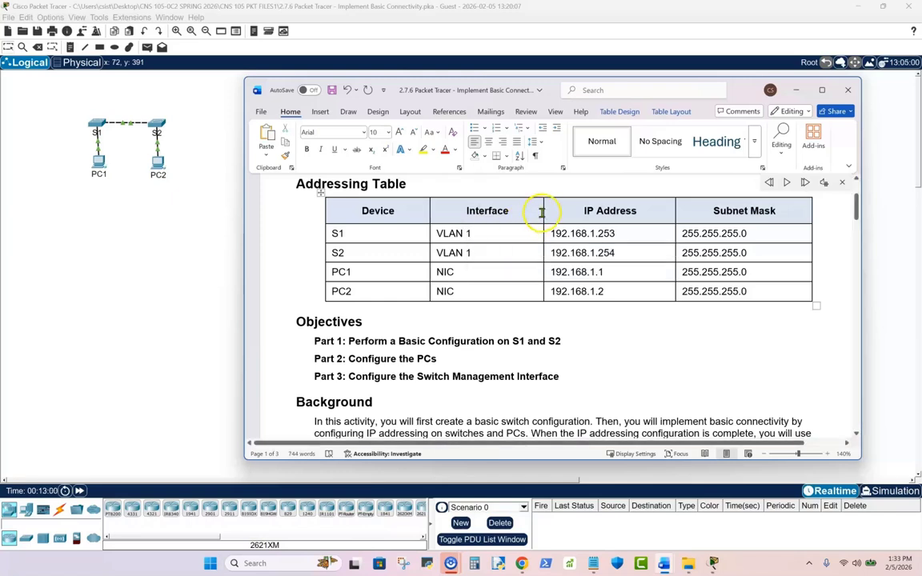
pyautogui.click(492, 237)
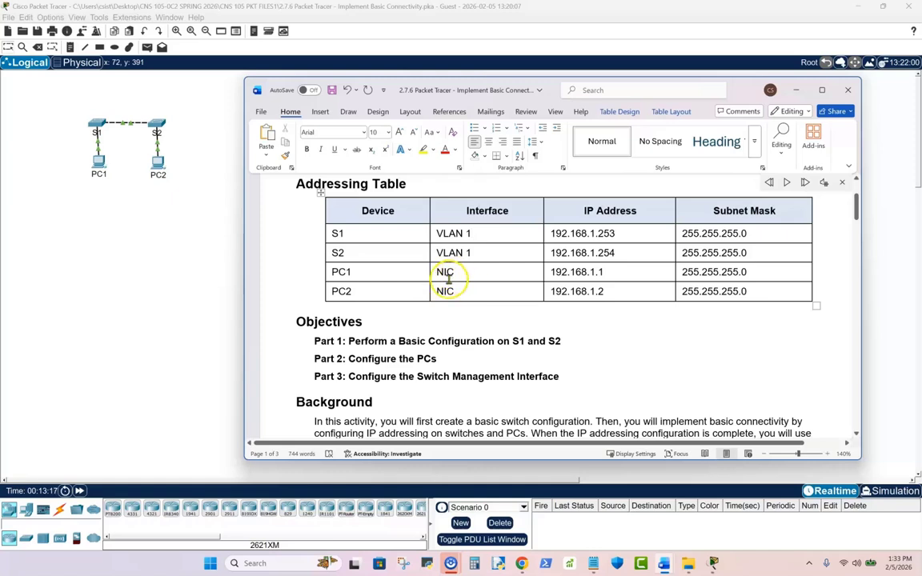
# - Add the line "CDP, LLDP, AND STP" below the Part 3 objective and highlight its protocol names
pyautogui.click(584, 376)
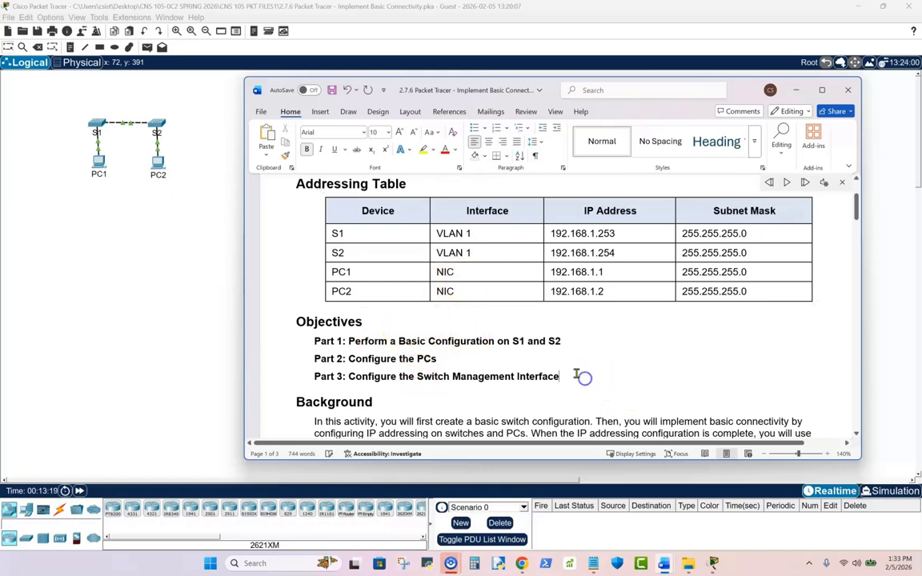
pyautogui.press('Return')
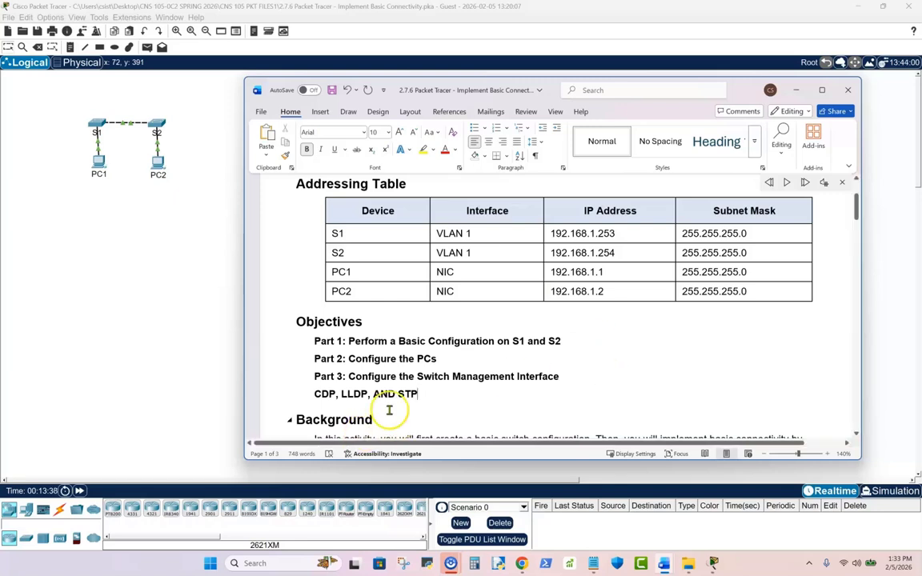
pyautogui.moveTo(418, 394); pyautogui.dragTo(317, 394)
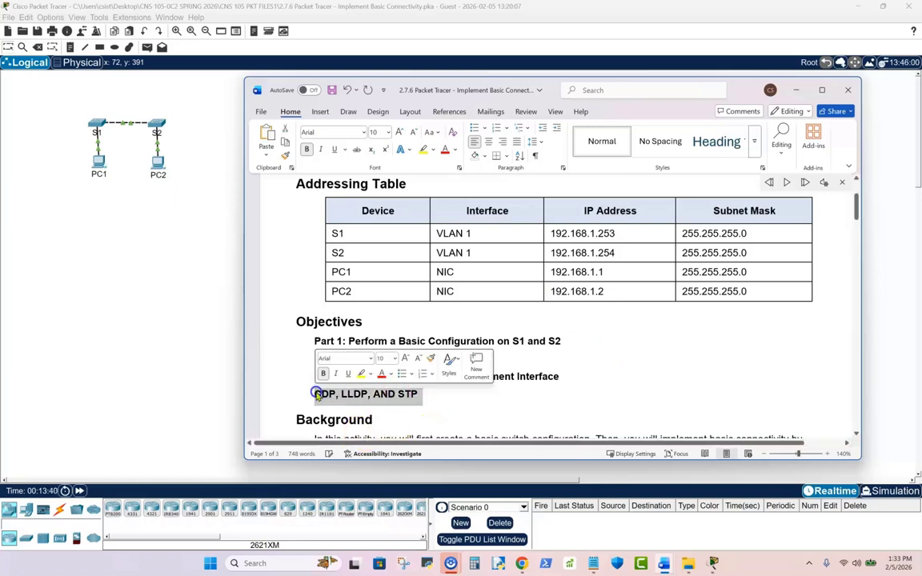
pyautogui.click(436, 401)
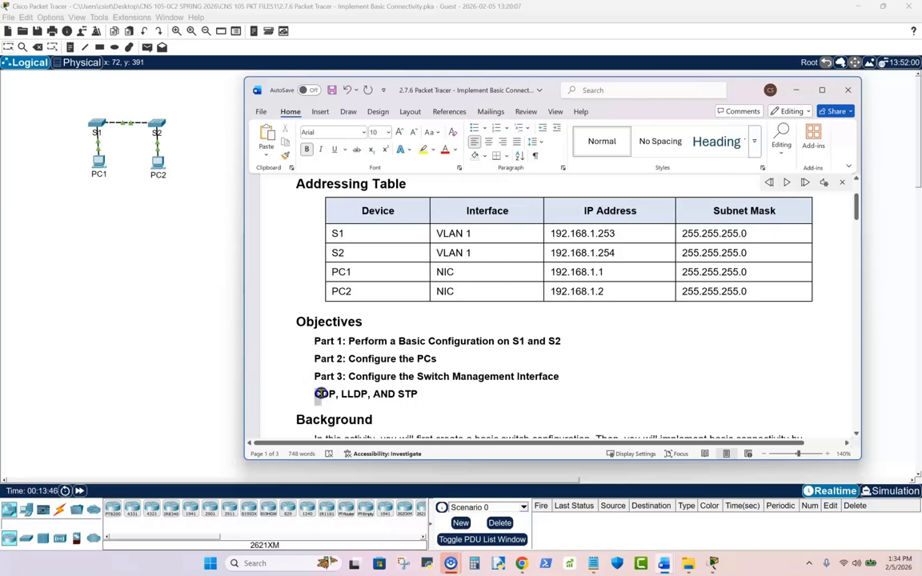
pyautogui.moveTo(335, 393); pyautogui.dragTo(336, 393)
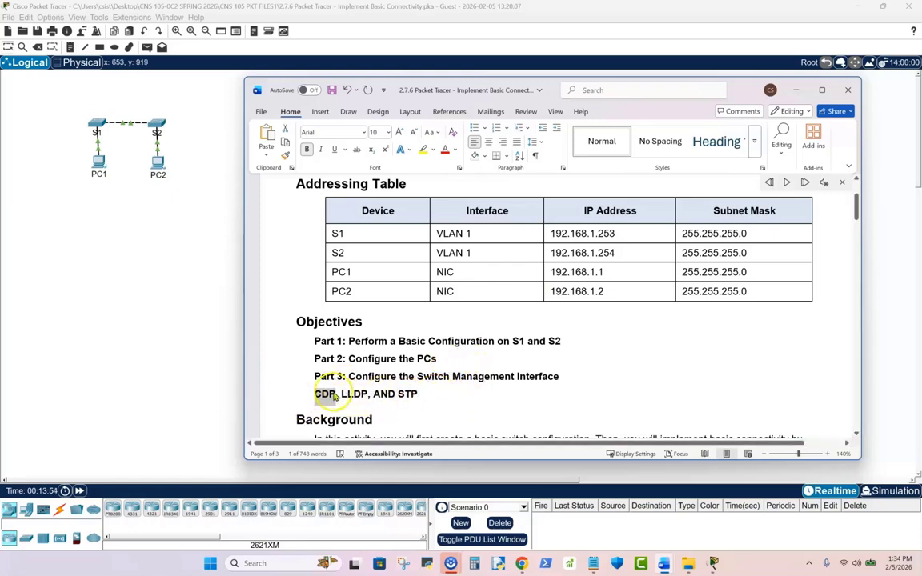
pyautogui.click(426, 393)
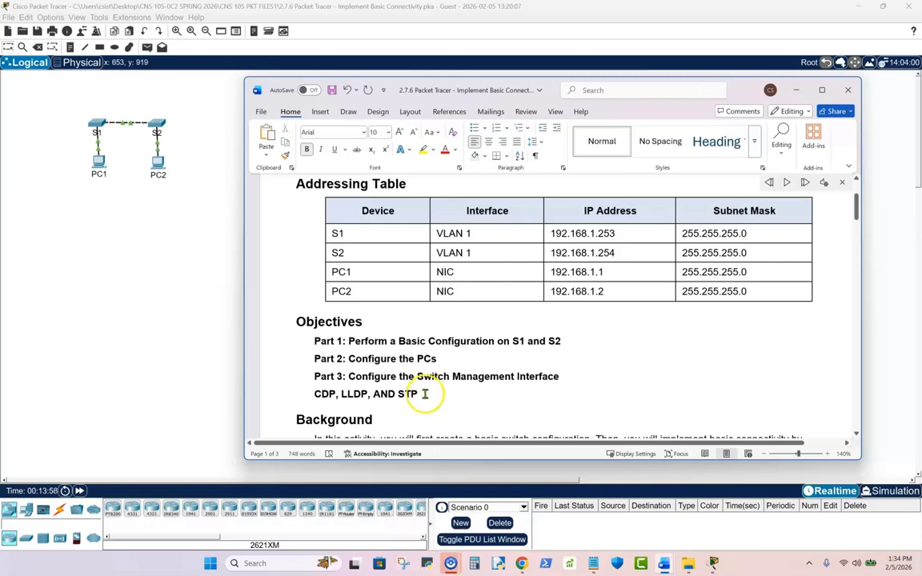
# - Delete the added "CDP, LLDP, AND STP" line from the objectives
pyautogui.click(425, 393)
pyautogui.moveTo(426, 393); pyautogui.dragTo(297, 400)
pyautogui.press('Delete')
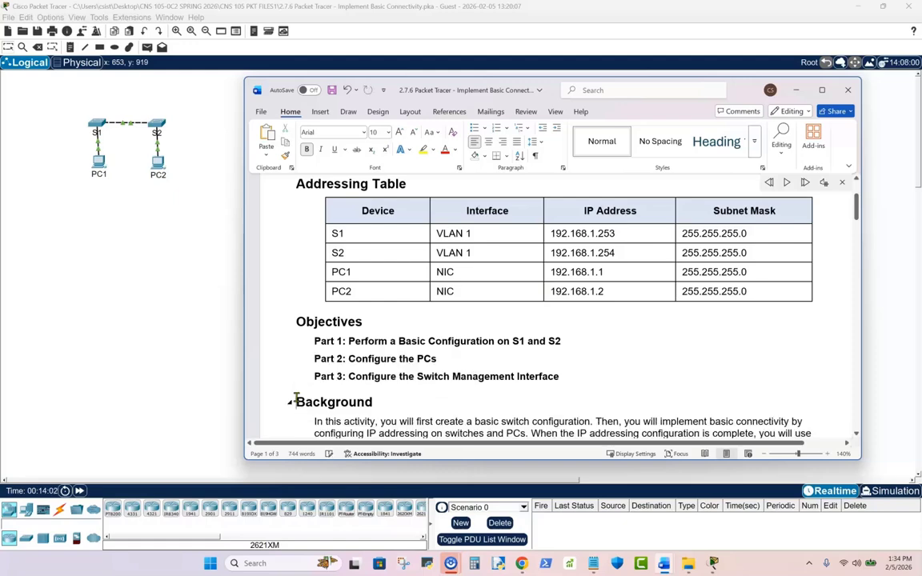
# - Review the Background and Part 1 text, and move the lab document out of the way of the network topology
pyautogui.scroll(-3, 582, 352)
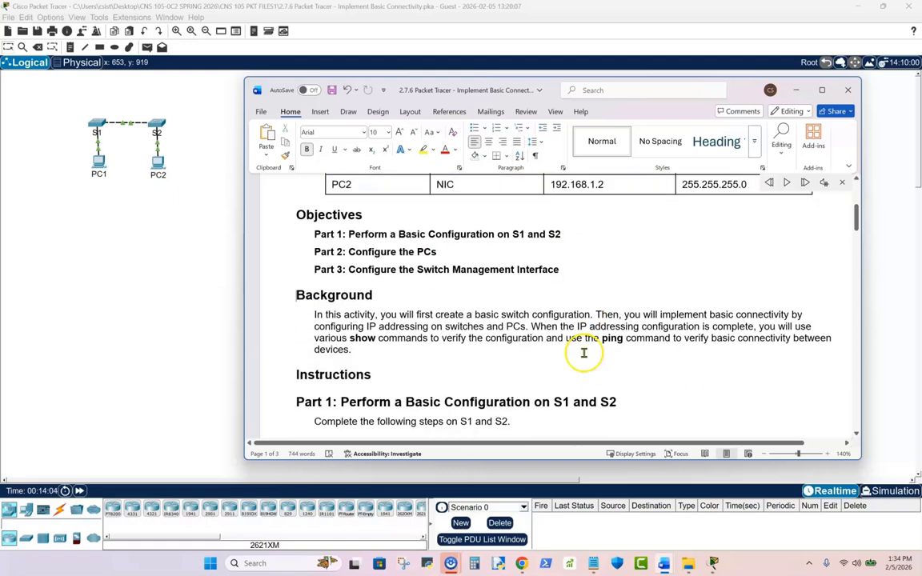
pyautogui.click(586, 352)
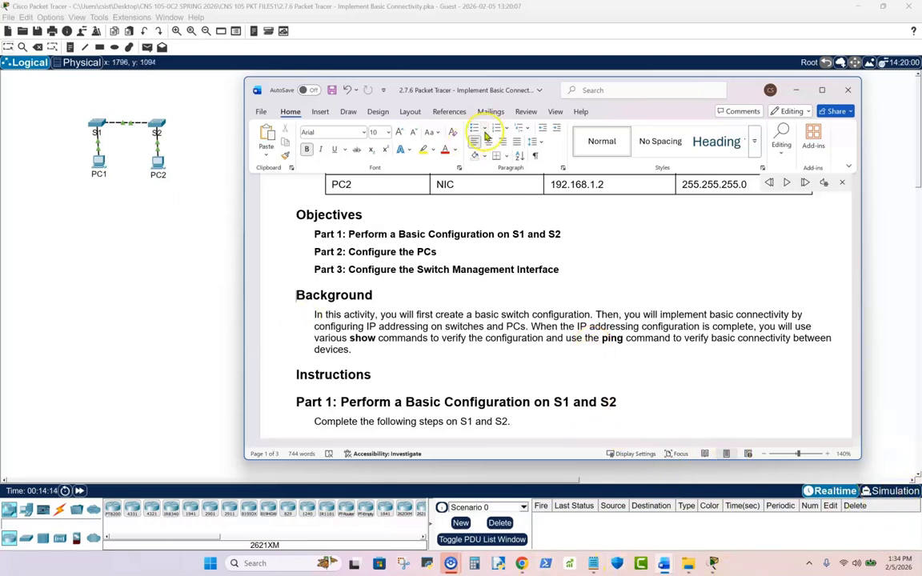
pyautogui.moveTo(672, 92); pyautogui.dragTo(0, 248)
pyautogui.scroll(5, 452, 392)
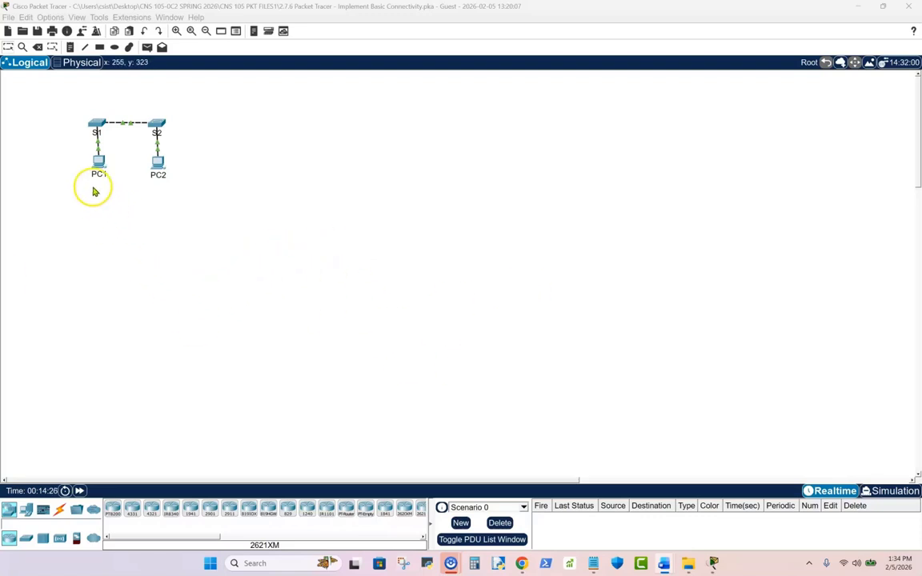
# - Give PC1 the static IPv4 address 192.168.1.1 with subnet mask 255.255.255.0 in Packet Tracer and close its configuration window
pyautogui.click(98, 163)
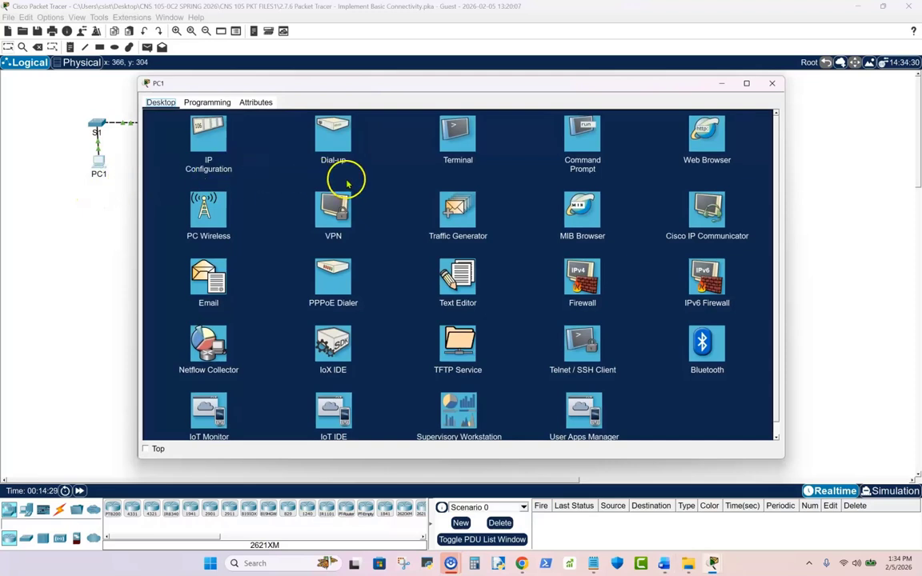
pyautogui.doubleClick(209, 141)
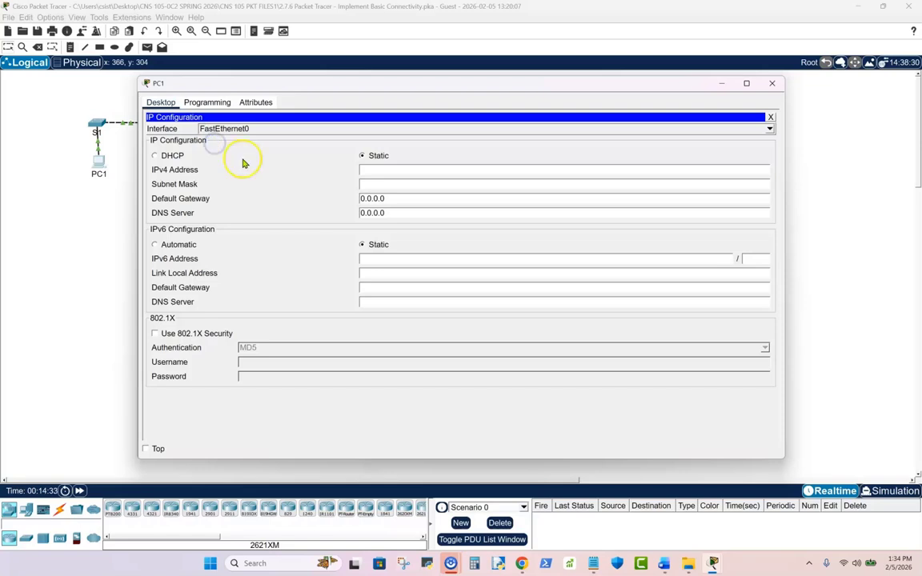
pyautogui.click(378, 168)
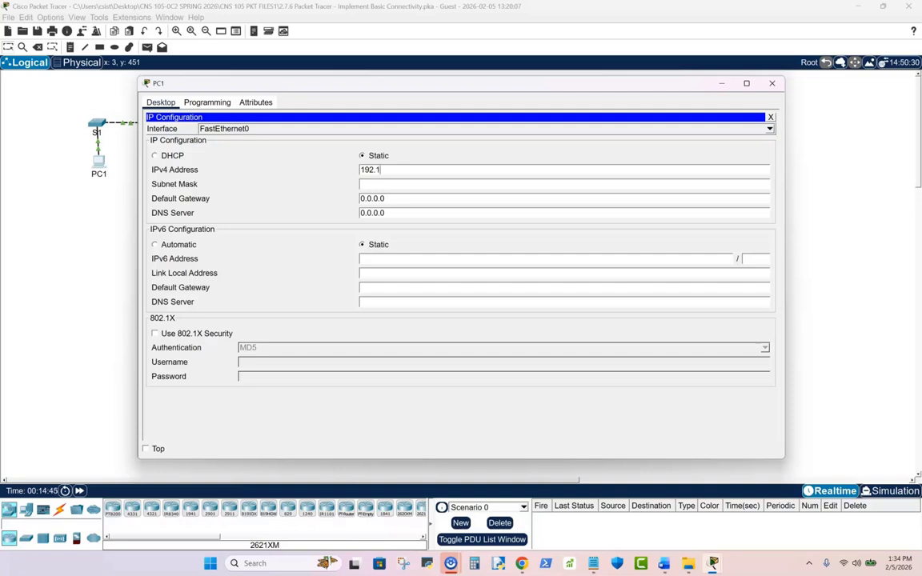
pyautogui.write('68.1.')
pyautogui.write('1.1')
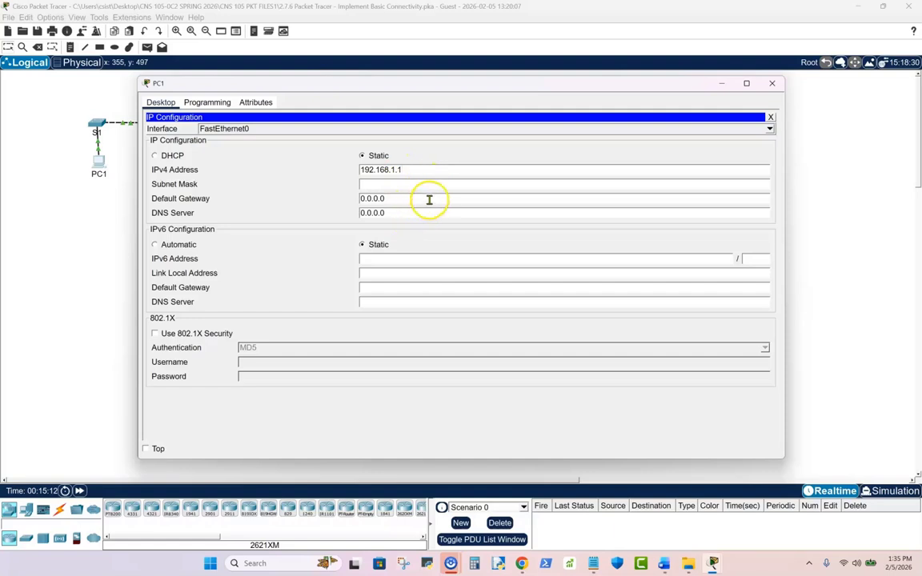
pyautogui.click(377, 186)
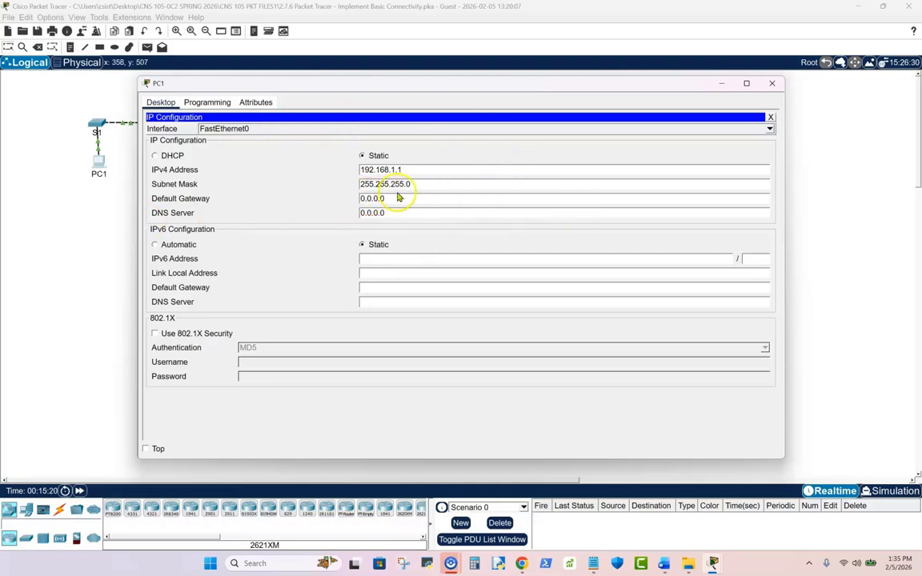
pyautogui.click(770, 85)
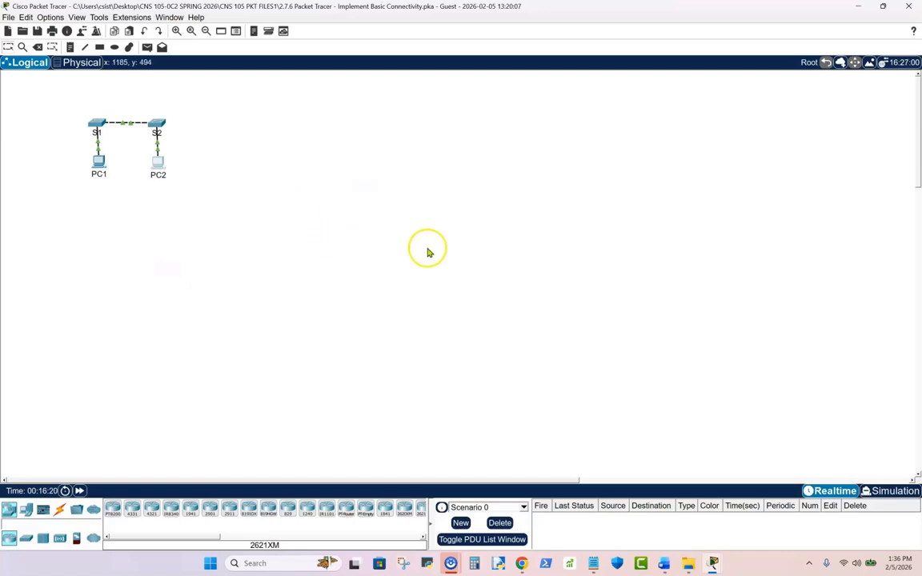
# - Open the command line of switch S1 and enter privileged EXEC mode
pyautogui.click(97, 128)
pyautogui.scroll(2, 322, 285)
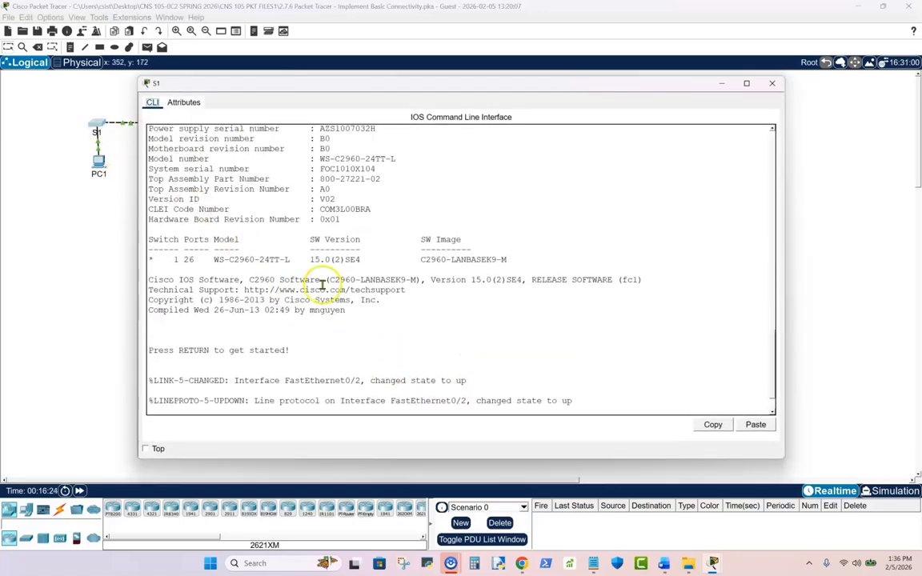
pyautogui.scroll(-2, 304, 266)
pyautogui.click(597, 400)
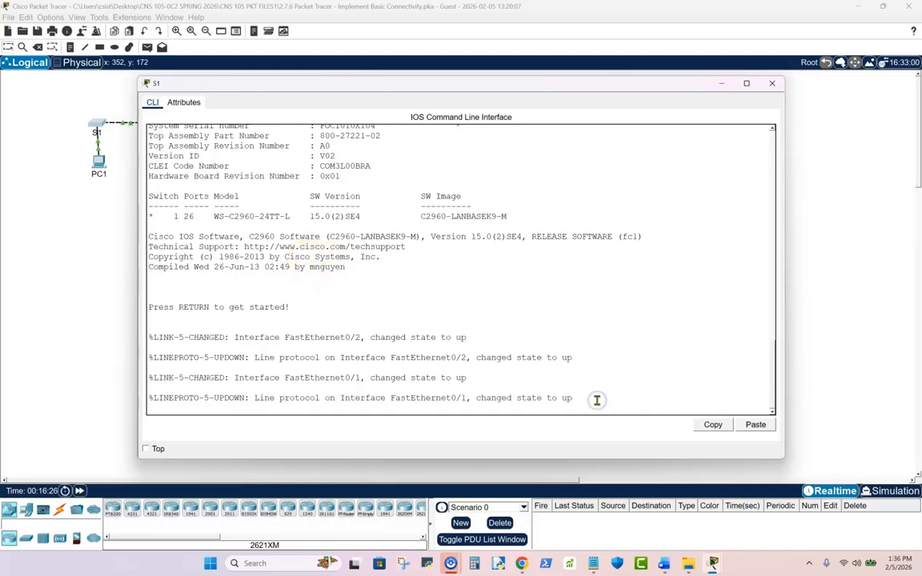
pyautogui.press('Return')
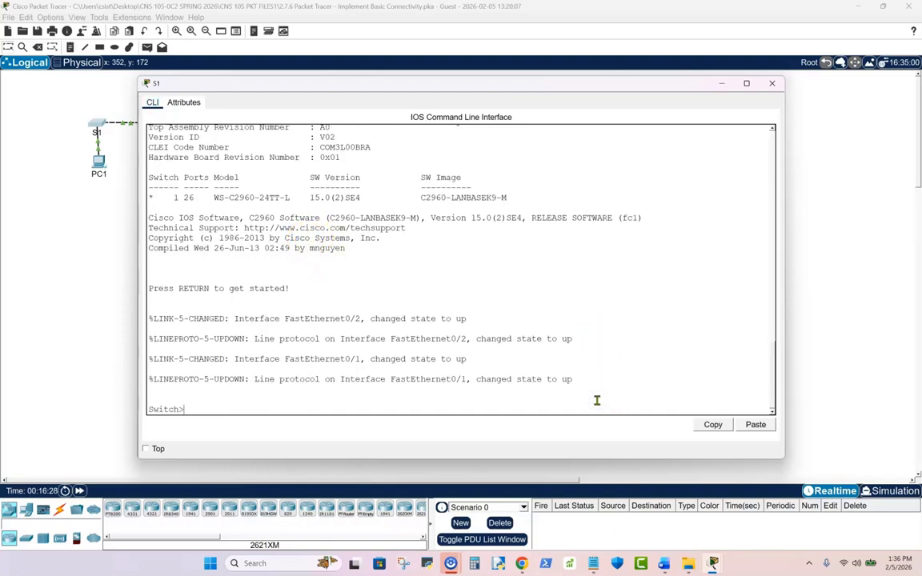
pyautogui.write('en')
pyautogui.press('BackSpace')
pyautogui.press('BackSpace')
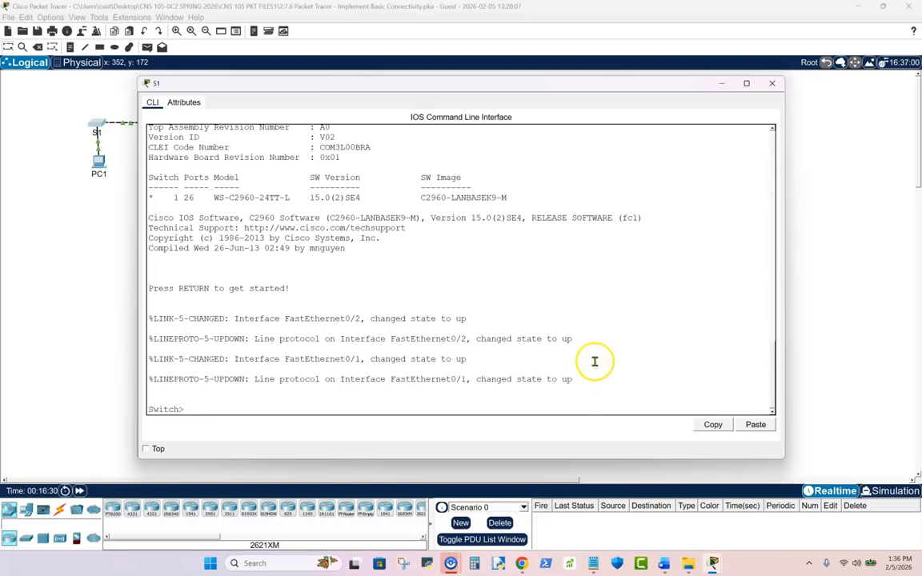
pyautogui.write('en')
pyautogui.press('Return')
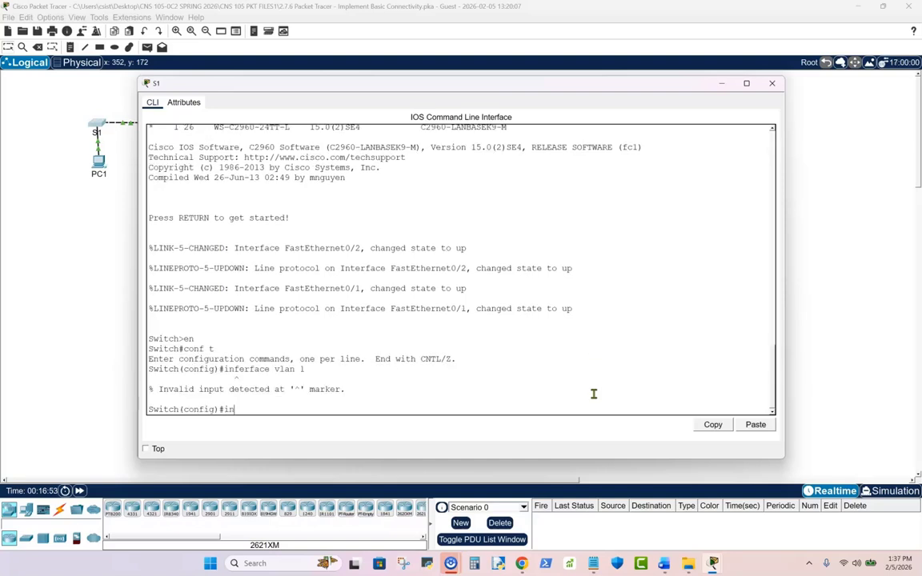
# - Enter VLAN 1 interface configuration on S1 from global configuration mode, and move the S1 window clear of the network topology
pyautogui.write('te')
pyautogui.write('rface vlan 1')
pyautogui.press('Return')
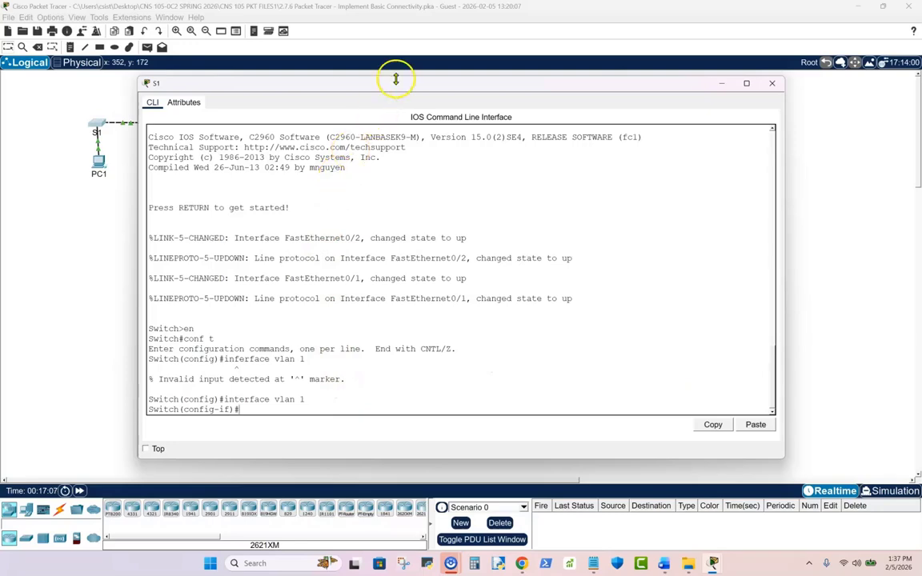
pyautogui.moveTo(390, 88); pyautogui.dragTo(466, 70)
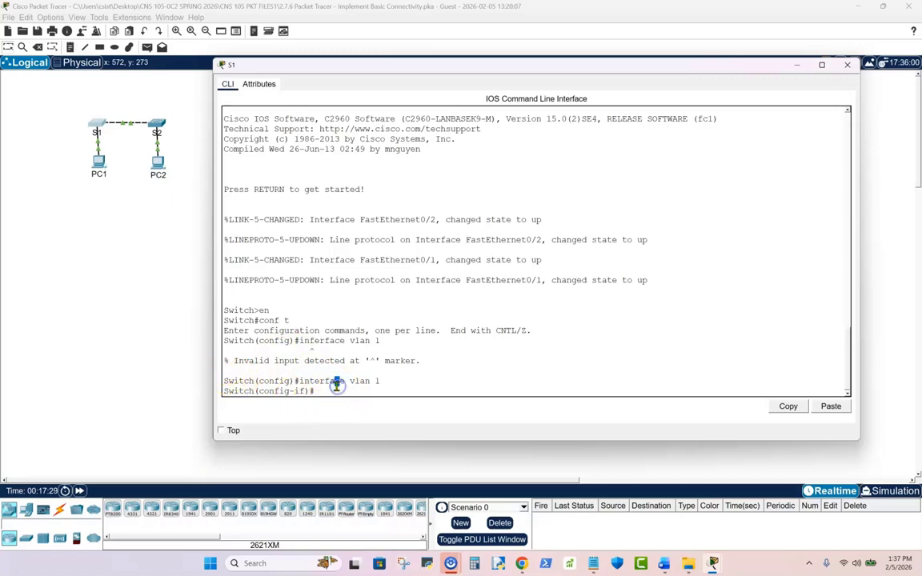
# - Assign IP address 192.168.1.253 with subnet mask 255.255.255.0 to S1's VLAN 1 interface
pyautogui.write('ip address')
pyautogui.press('BackSpace')
pyautogui.write('192.168.1.253 255')
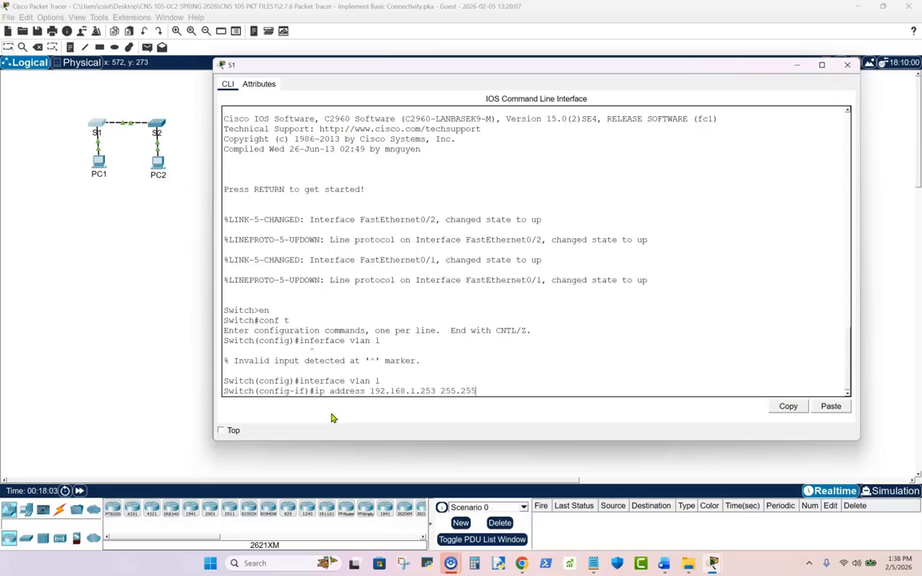
pyautogui.write('.25')
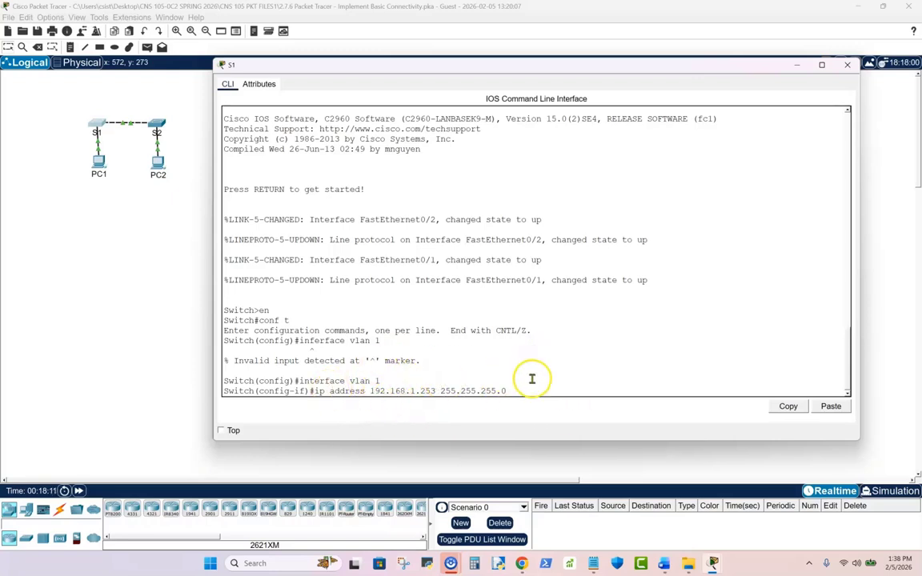
pyautogui.write('5.0')
pyautogui.press('Return')
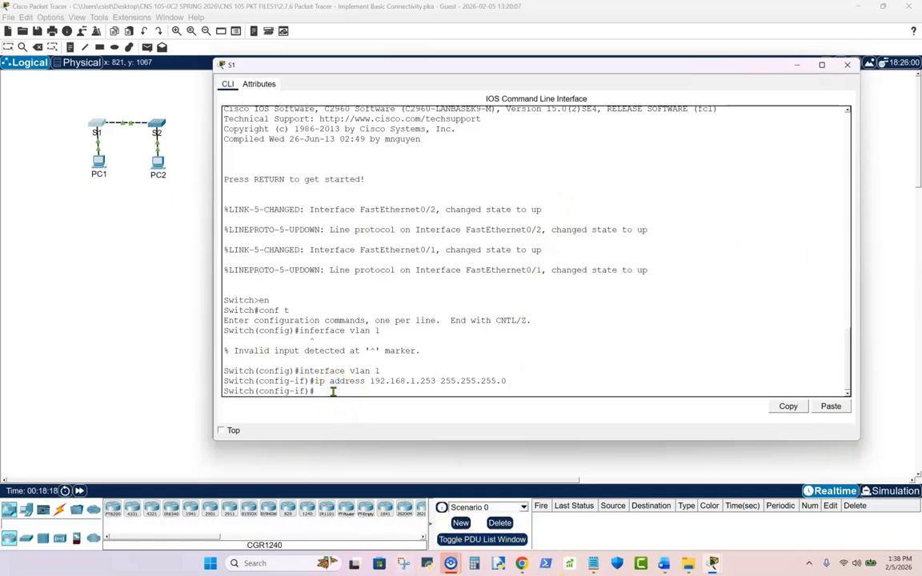
# - Enable S1's VLAN 1 interface with no shutdown and check its line protocol message
pyautogui.write('no shutdown')
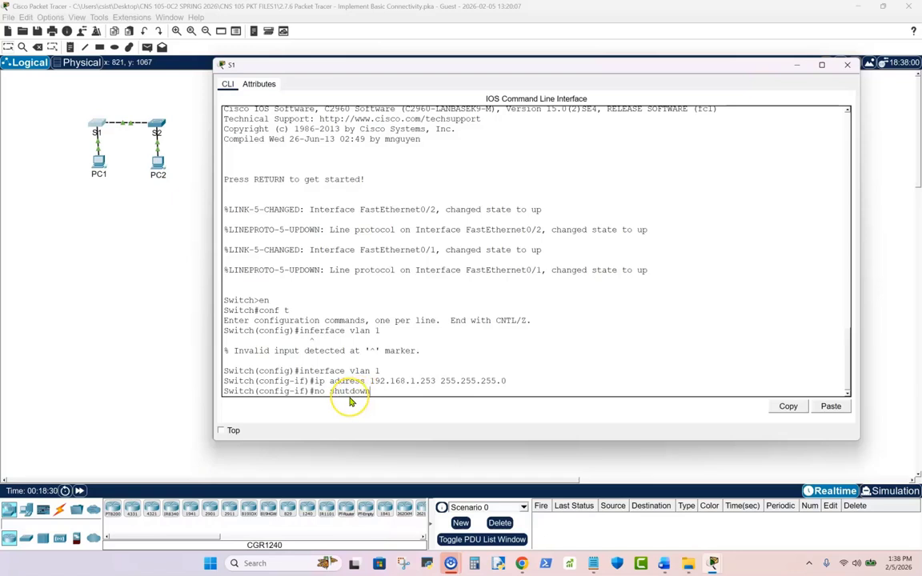
pyautogui.press('Return')
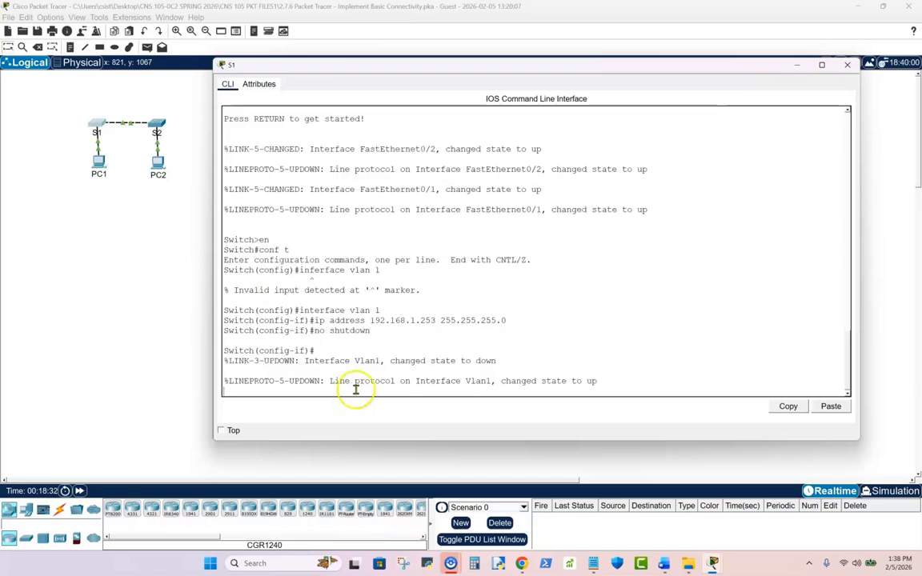
pyautogui.moveTo(466, 381); pyautogui.dragTo(499, 382)
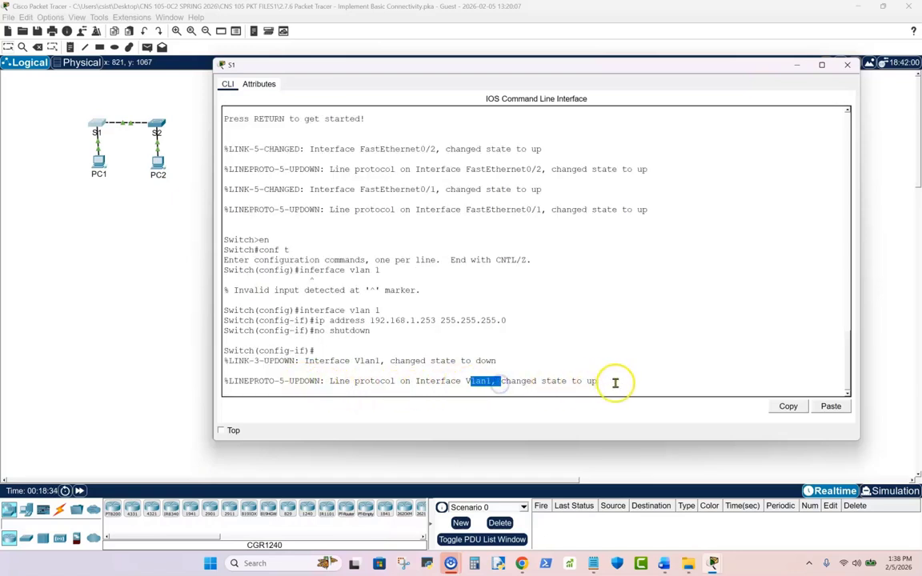
pyautogui.moveTo(613, 381); pyautogui.dragTo(326, 383)
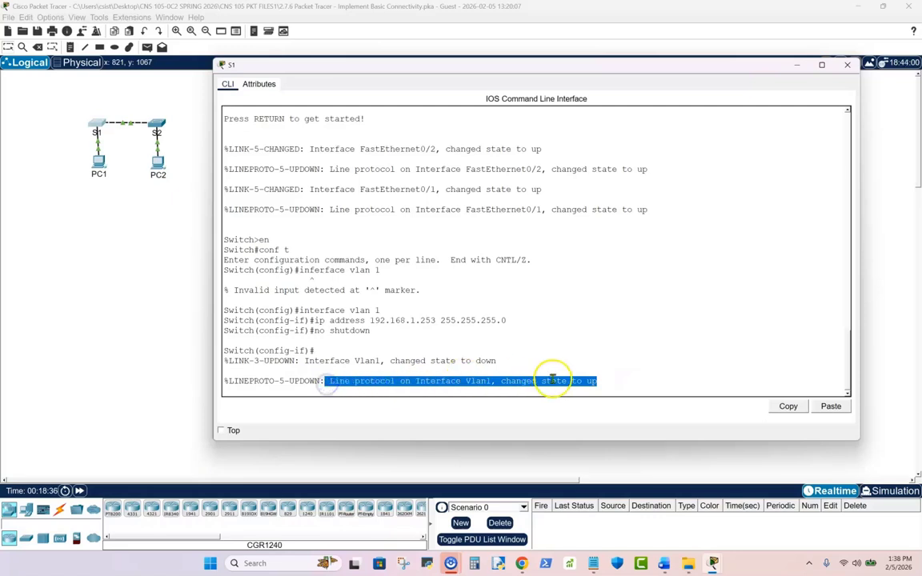
pyautogui.click(603, 377)
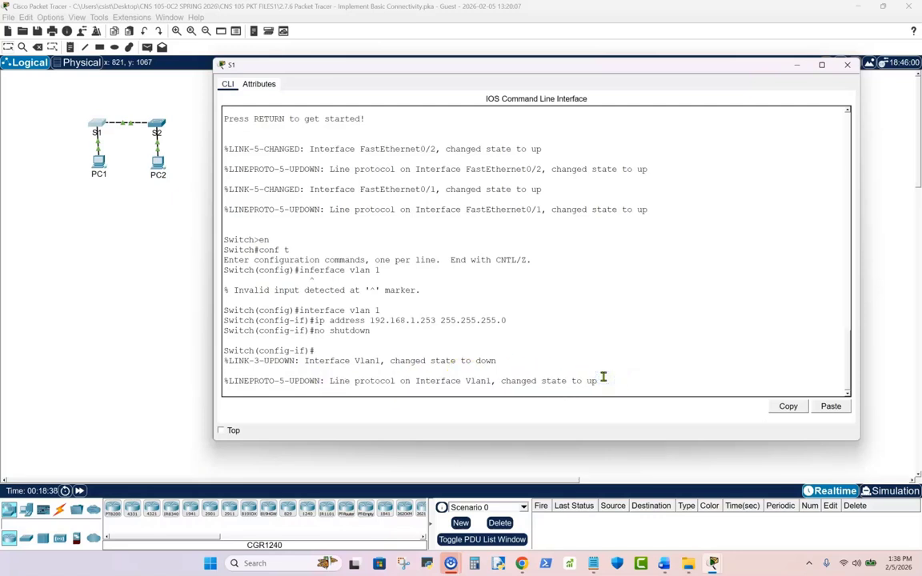
# - Exit VLAN 1 interface configuration back to global configuration mode and close the S1 window
pyautogui.press('Return')
pyautogui.write('exit')
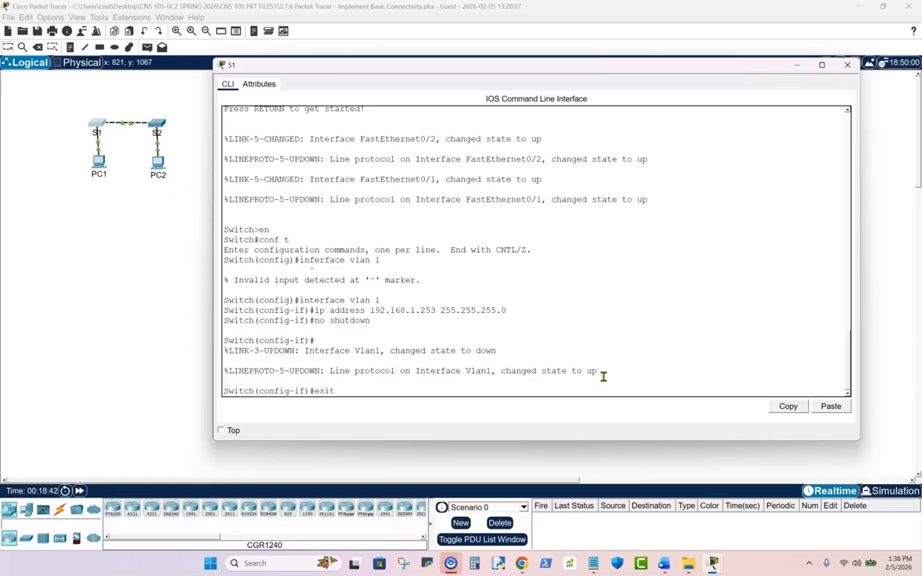
pyautogui.click(287, 394)
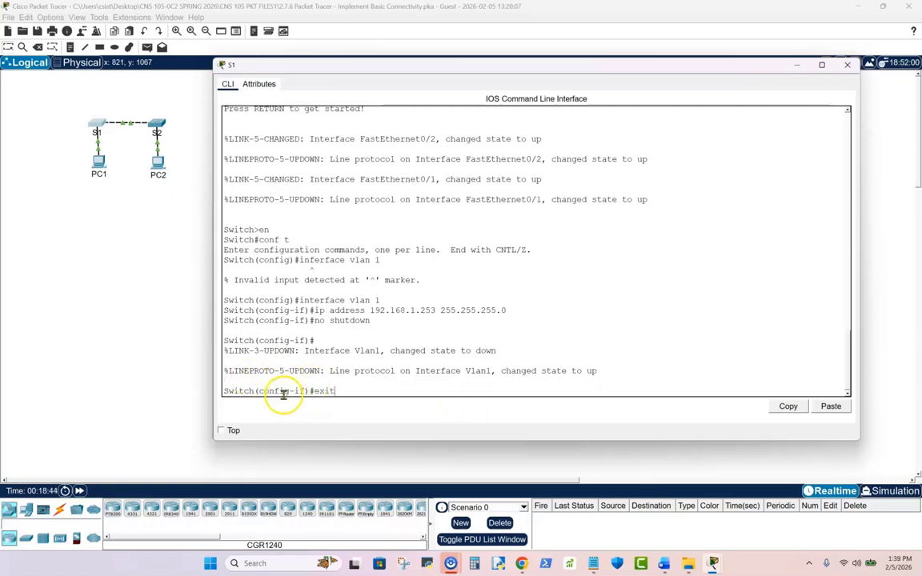
pyautogui.press('Return')
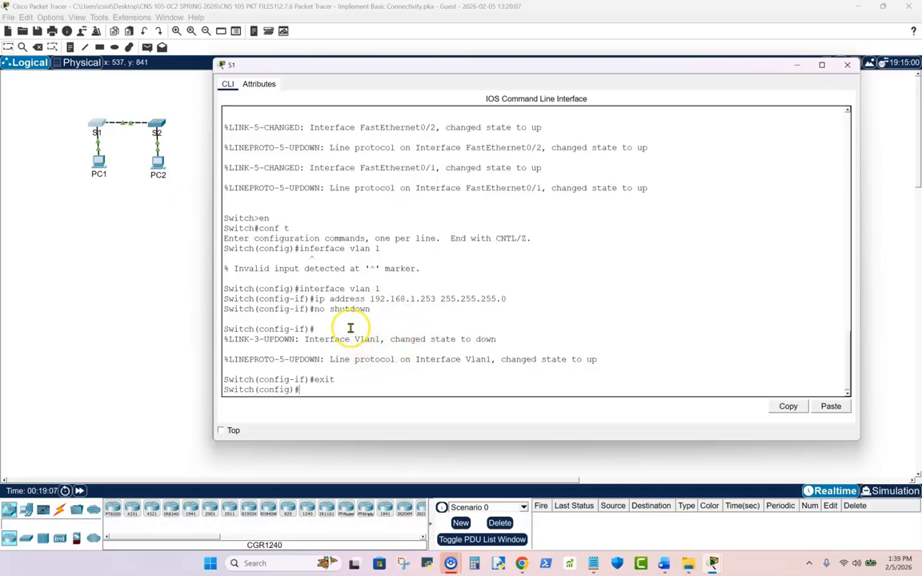
pyautogui.click(0, 371)
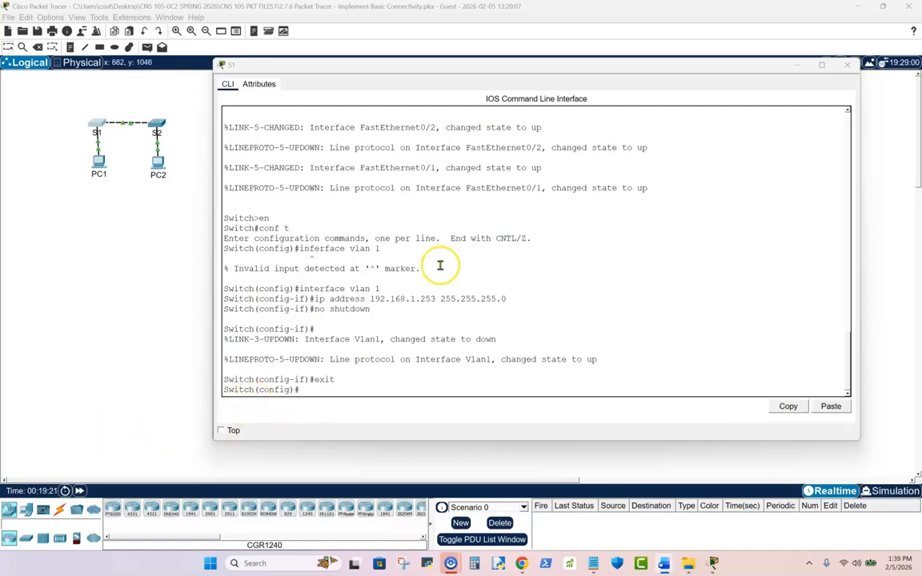
pyautogui.click(848, 65)
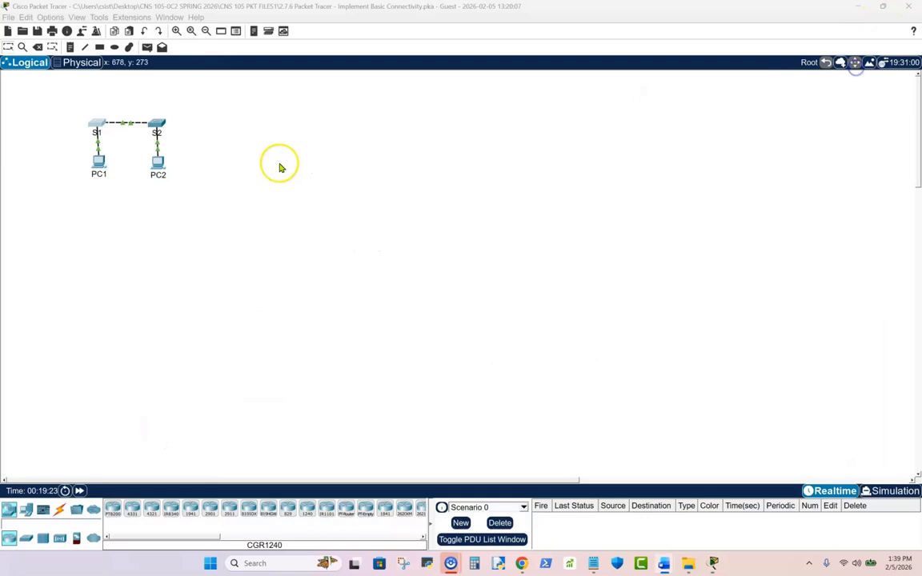
# - Ping S1 at 192.168.1.253 from PC1's Command Prompt and examine the replies
pyautogui.click(95, 168)
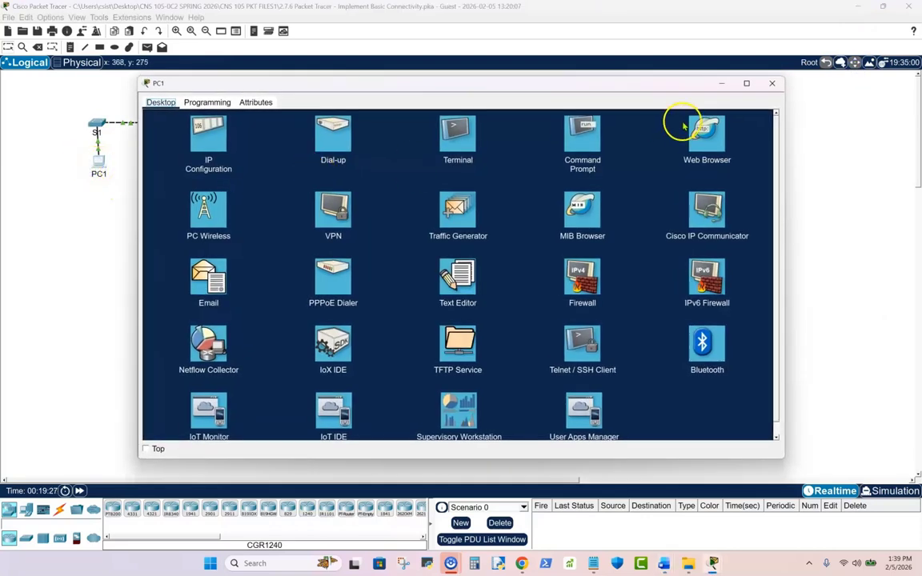
pyautogui.click(585, 138)
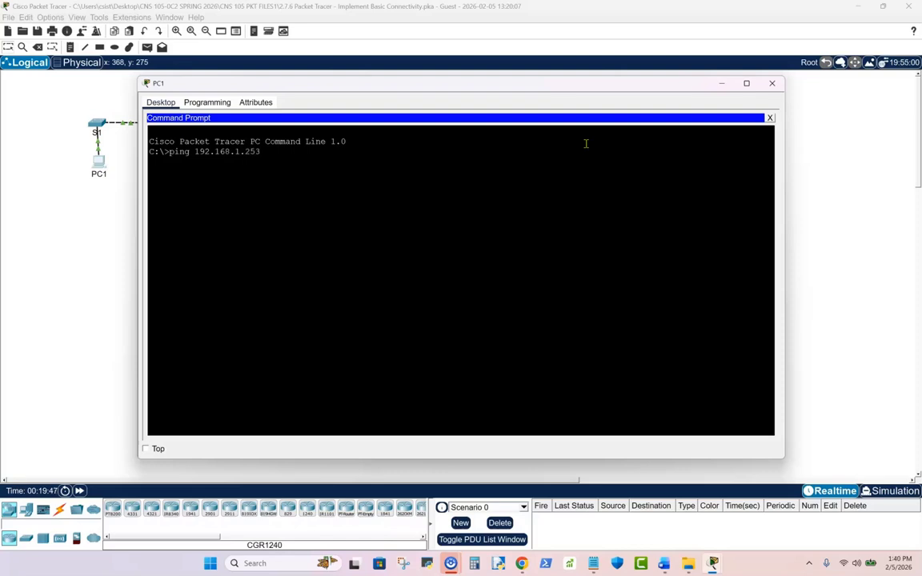
pyautogui.press('Return')
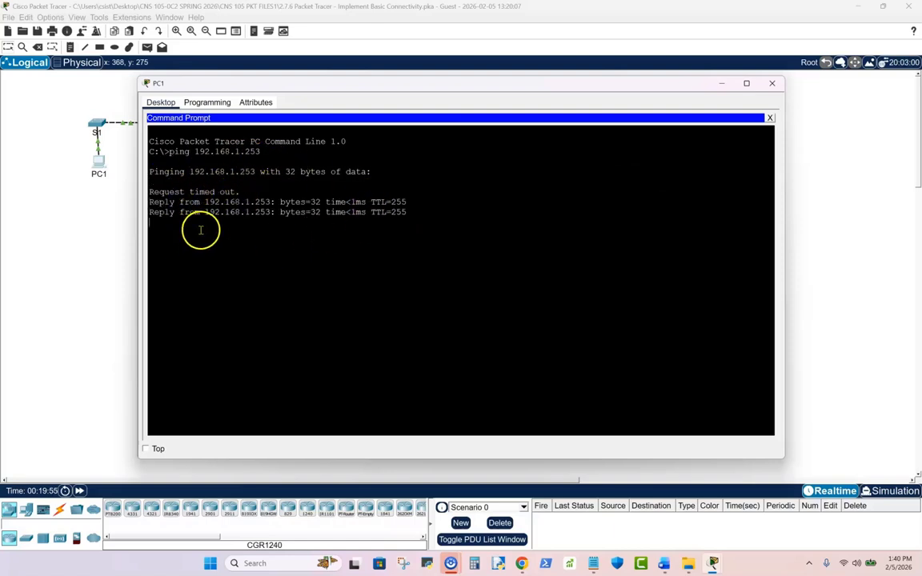
pyautogui.moveTo(240, 192); pyautogui.dragTo(144, 192)
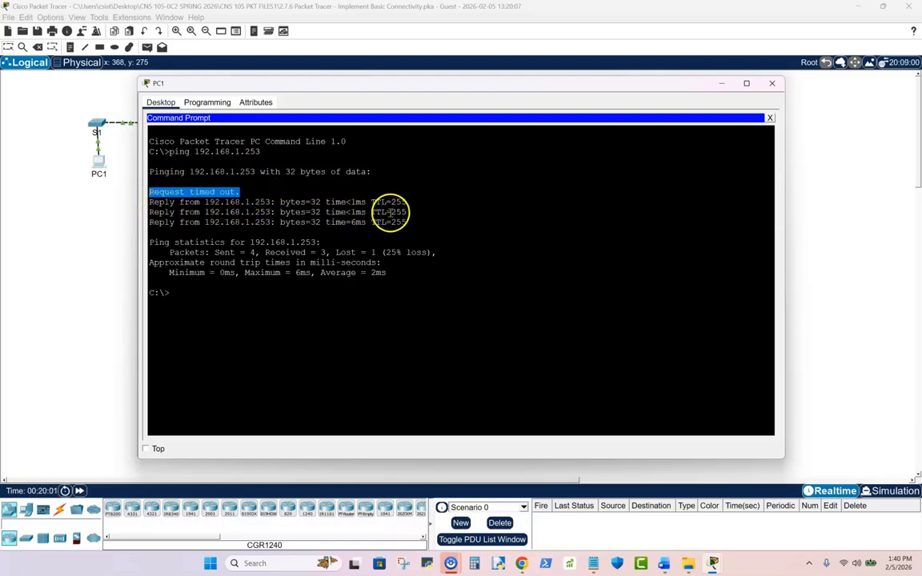
pyautogui.click(192, 298)
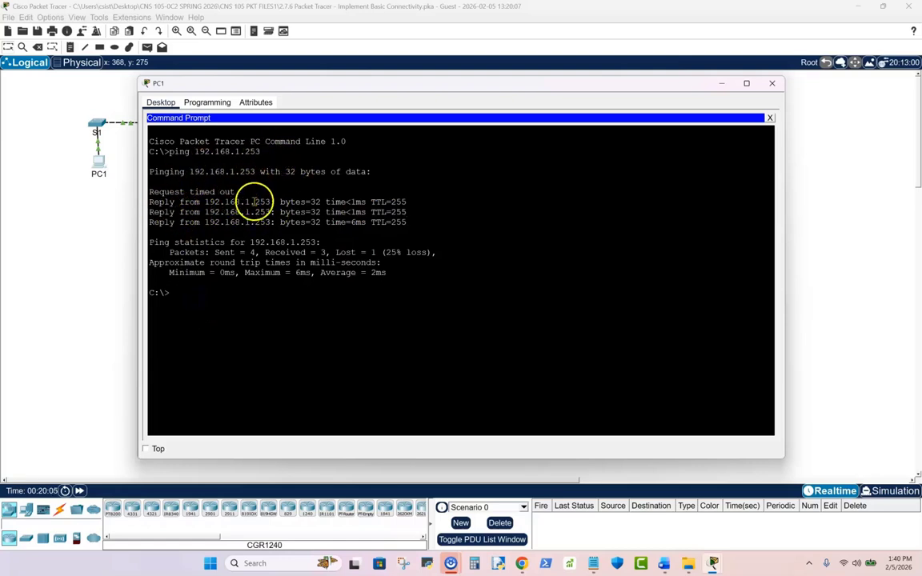
# - Repeat the ping to 192.168.1.253 from PC1 and close the PC1 window
pyautogui.press('Up')
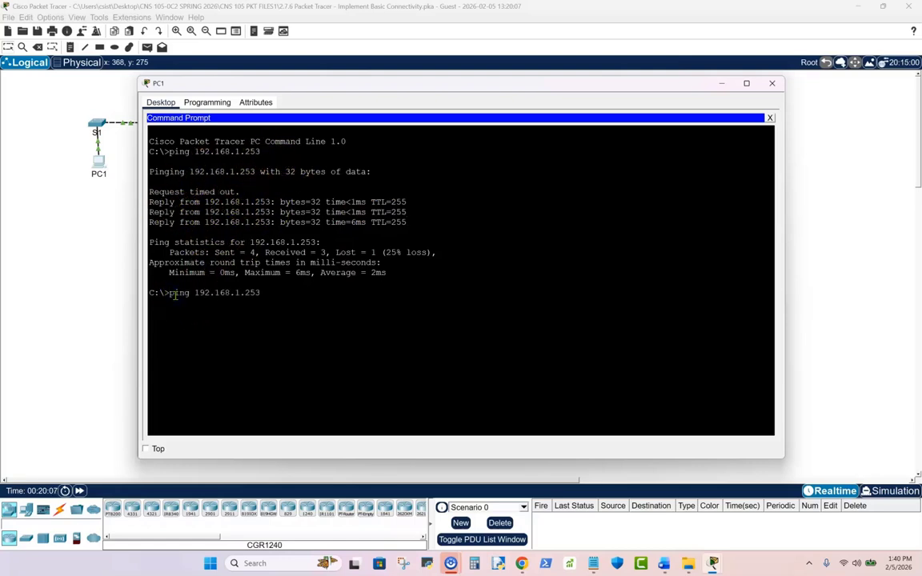
pyautogui.press('Return')
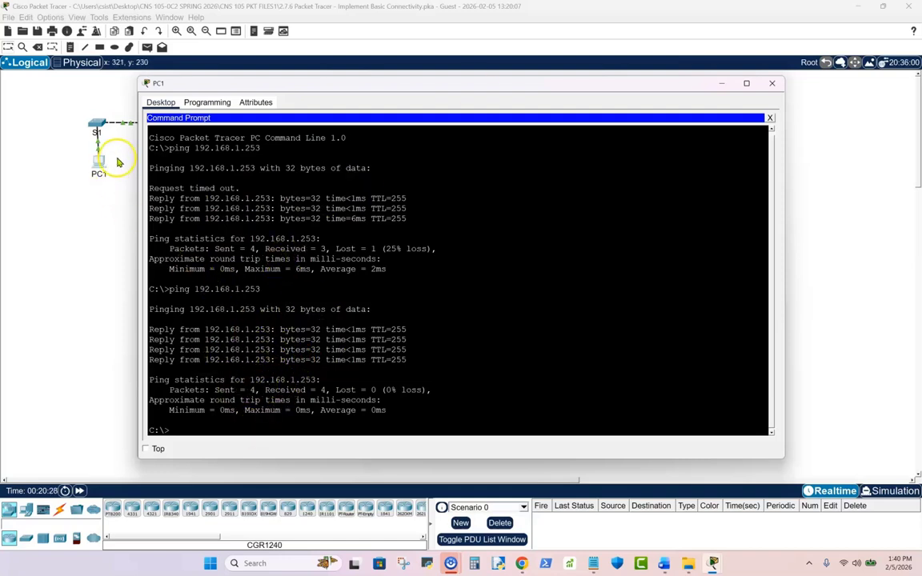
pyautogui.click(772, 85)
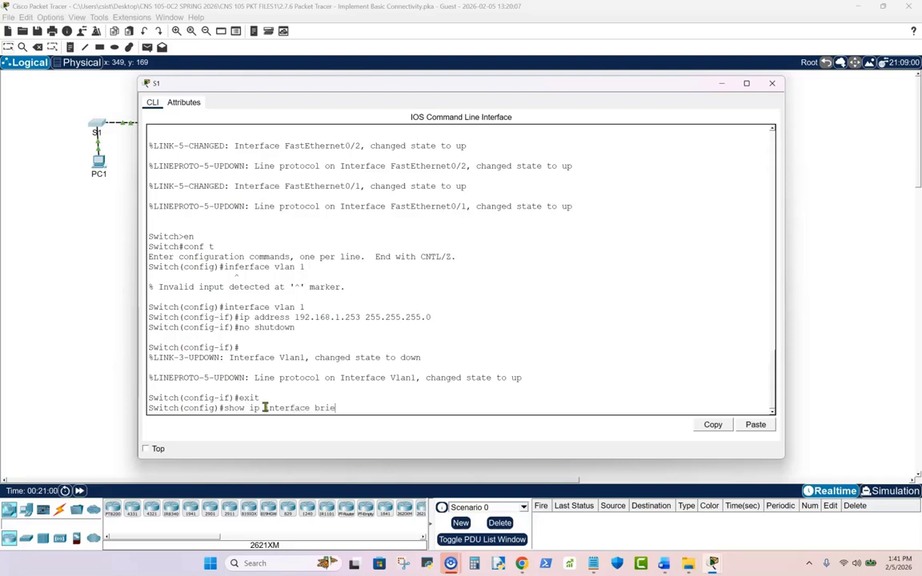
# - Try to run show ip interface brief from S1's global configuration mode
pyautogui.write('f')
pyautogui.press('Return')
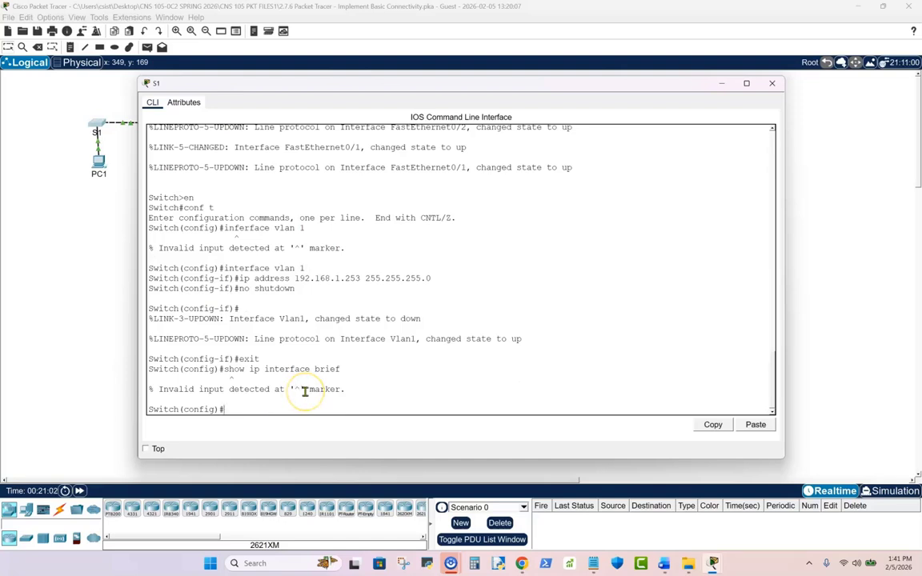
pyautogui.press('Up')
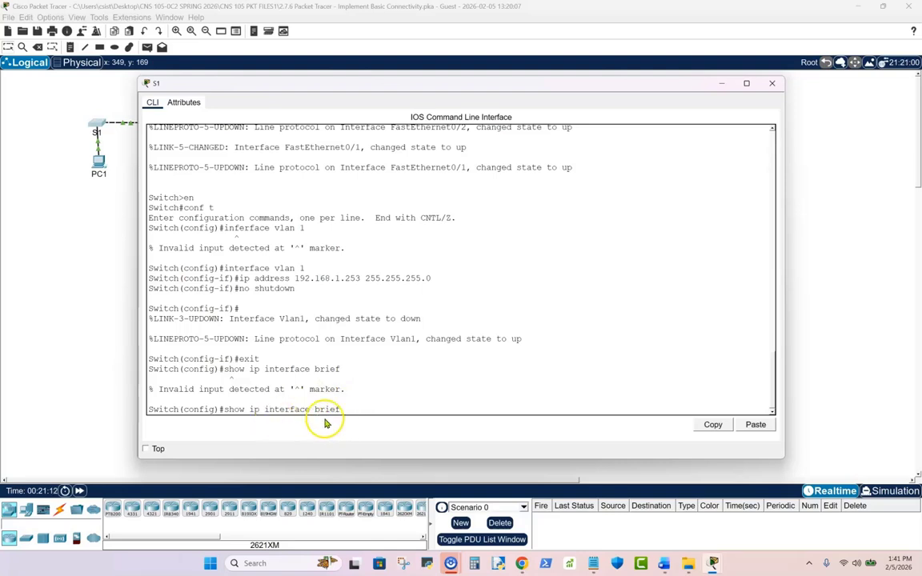
pyautogui.moveTo(343, 409); pyautogui.dragTo(223, 409)
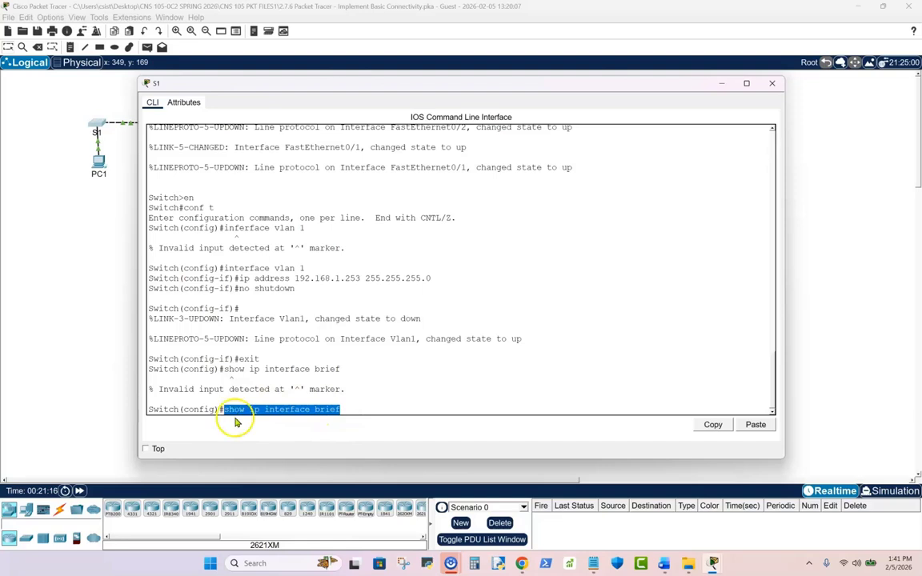
# - Exit S1's global configuration mode to privileged EXEC mode and run show ip interface br
pyautogui.write('exit')
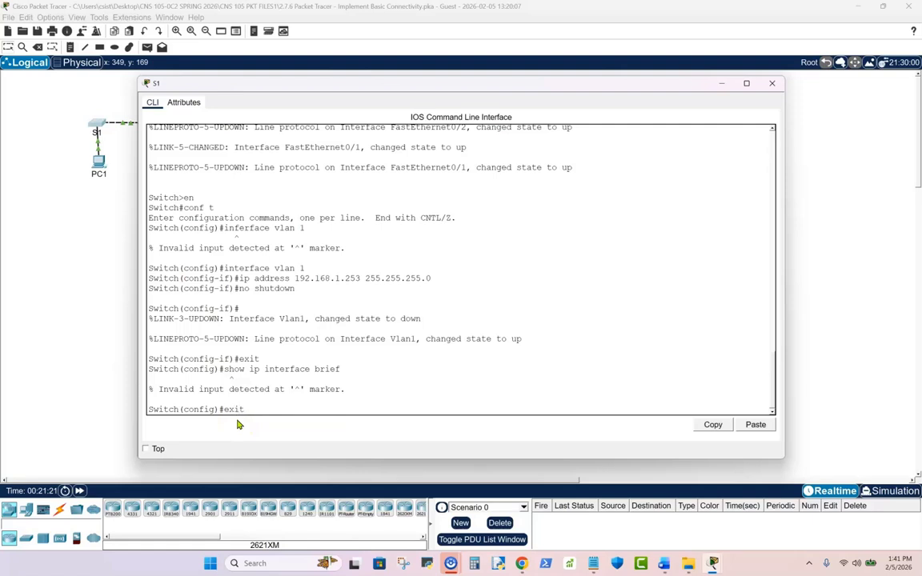
pyautogui.press('Return')
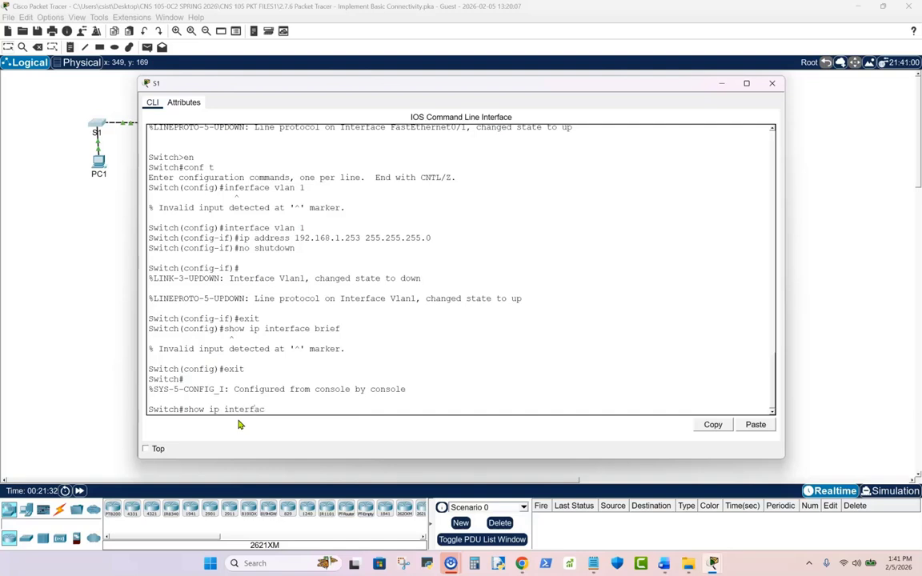
pyautogui.write('r')
pyautogui.press('Return')
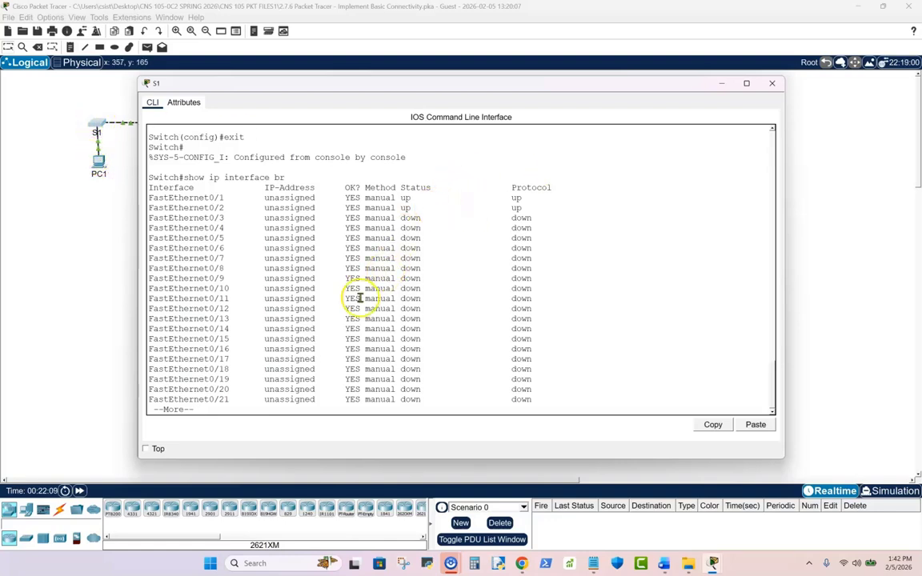
# - Page through the rest of S1's interface listing to the Vlan1 entry and close the S1 window
pyautogui.press('Return')
pyautogui.press('Return')
pyautogui.press('Return')
pyautogui.press('Return')
pyautogui.press('Return')
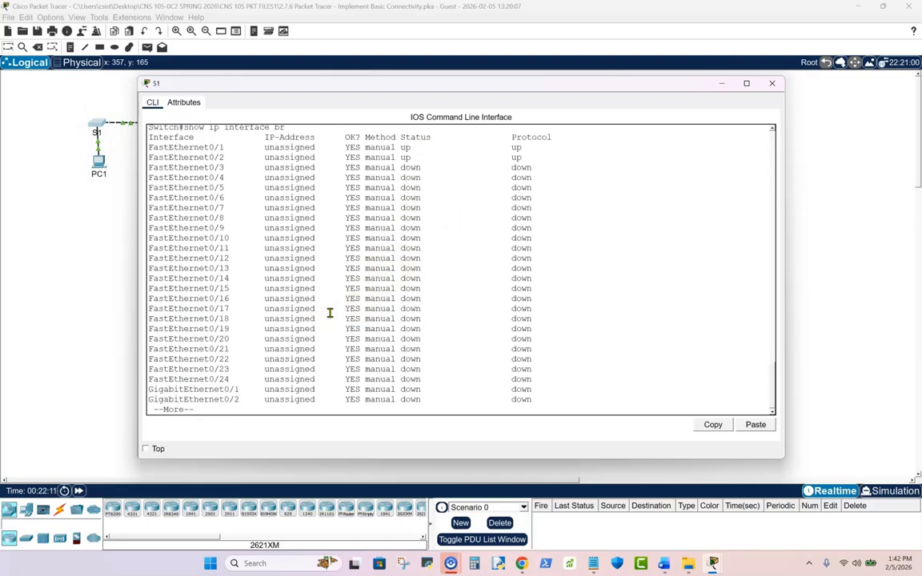
pyautogui.press('Return')
pyautogui.press('Return')
pyautogui.press('Return')
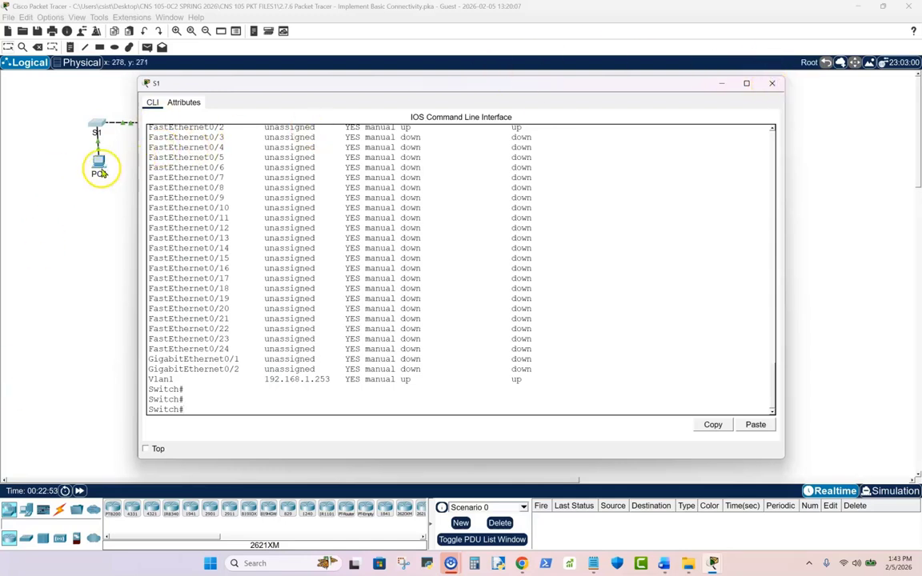
pyautogui.click(771, 84)
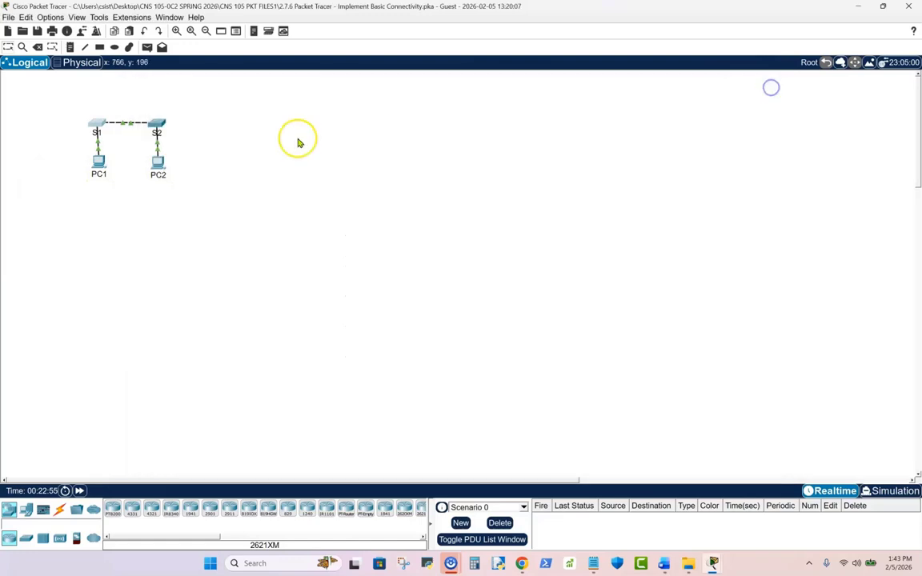